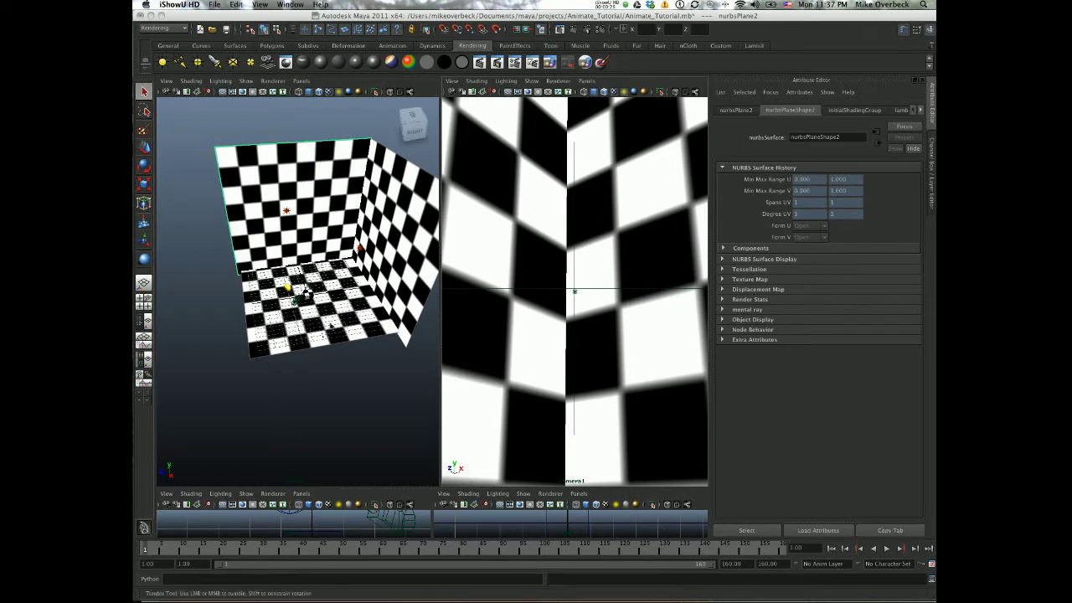
# Zoom and orbit the perspective view past the room corner and toward the right wall
pyautogui.click(413, 126)
pyautogui.scroll(5, 297, 291)
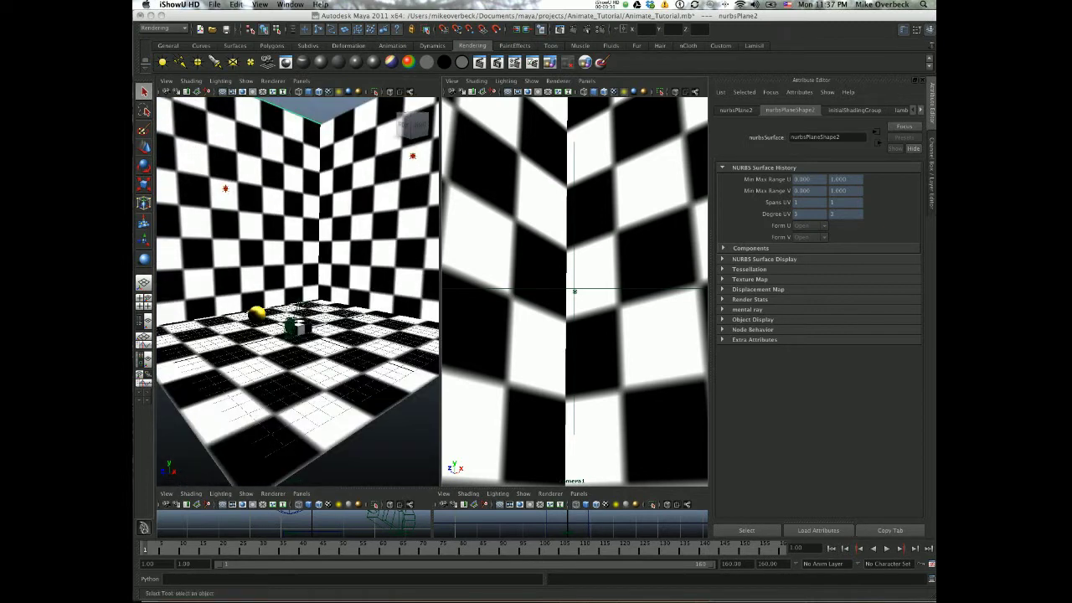
pyautogui.keyDown('alt'); pyautogui.moveTo(359, 280); pyautogui.dragTo(357, 268); pyautogui.keyUp('alt')
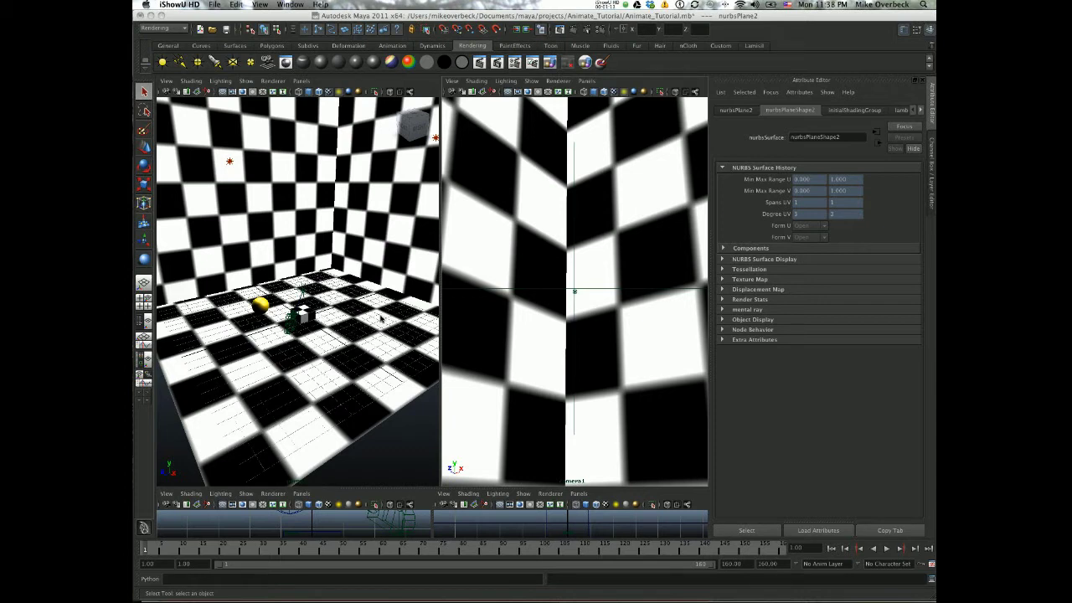
pyautogui.keyDown('alt'); pyautogui.moveTo(382, 318); pyautogui.dragTo(249, 162); pyautogui.keyUp('alt')
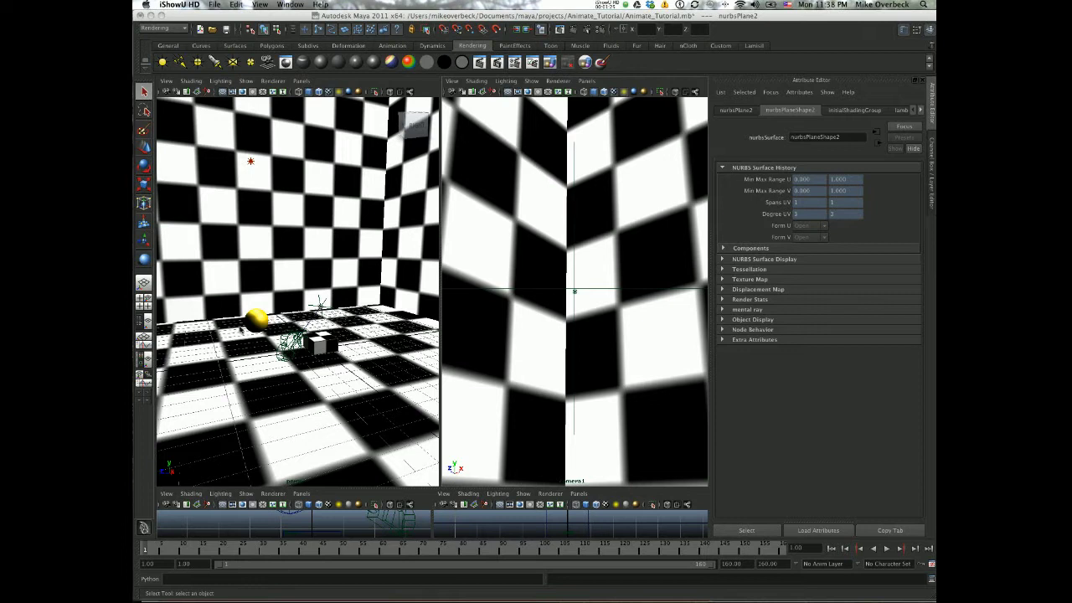
# Play the scene animation while framing and orbiting the perspective view around the walls
pyautogui.click(258, 320)
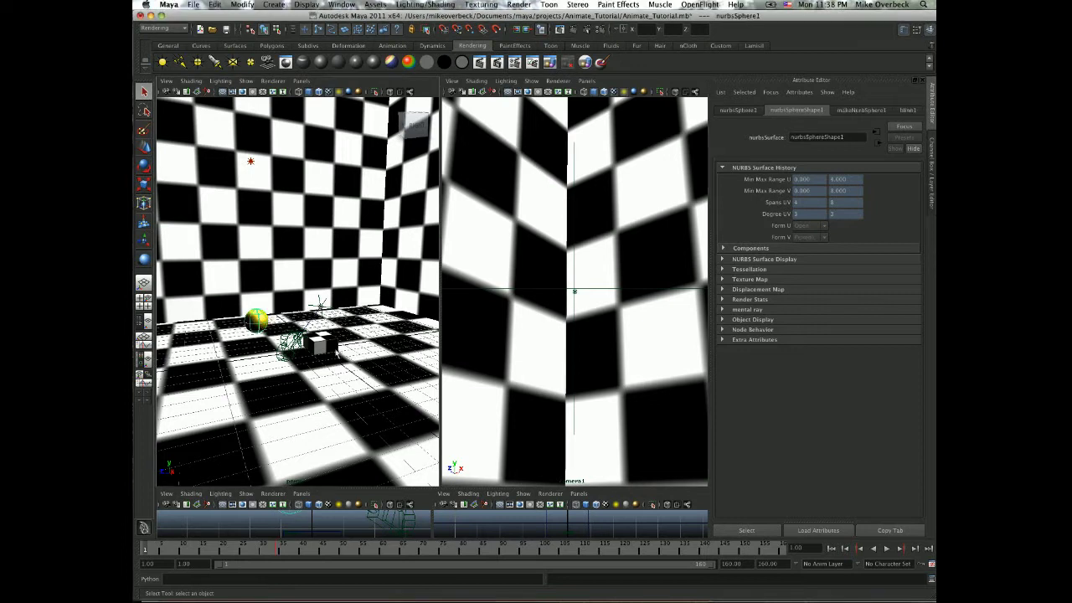
pyautogui.keyDown('alt'); pyautogui.moveTo(258, 320); pyautogui.dragTo(418, 544); pyautogui.keyUp('alt')
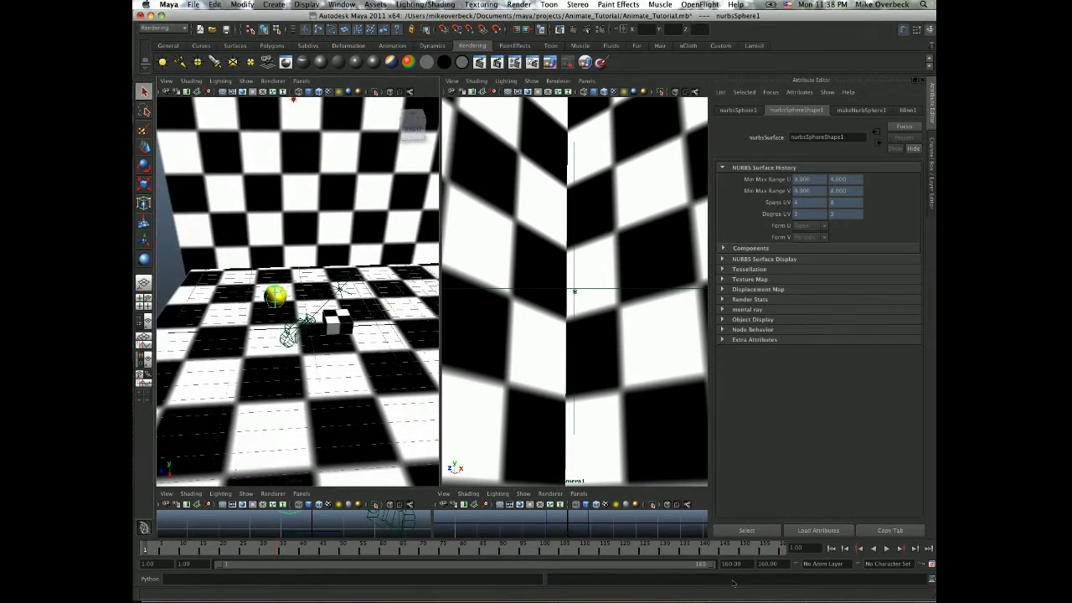
pyautogui.click(887, 549)
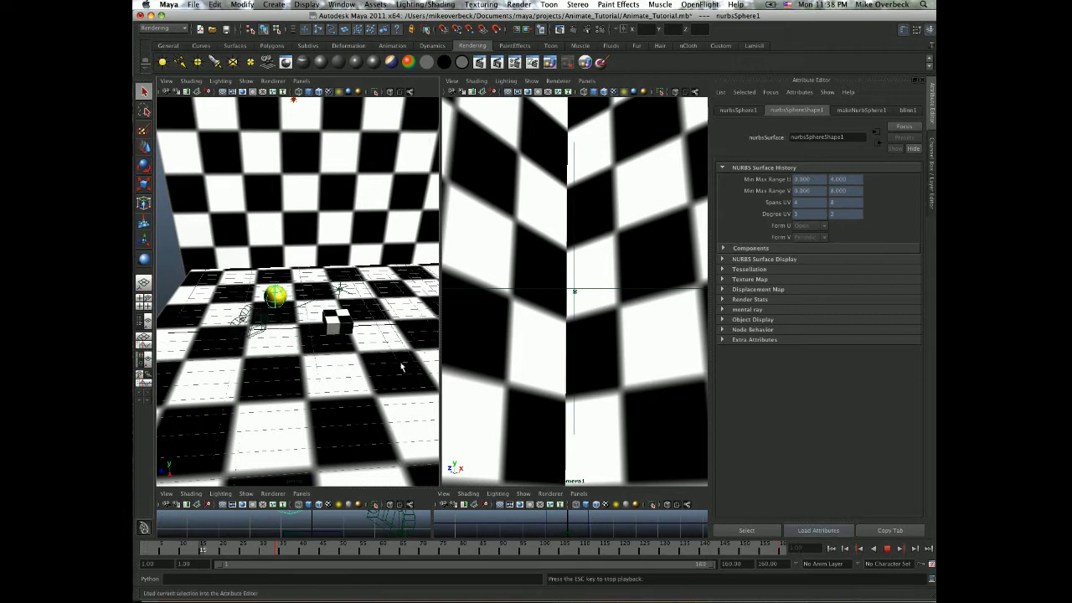
pyautogui.press('a')
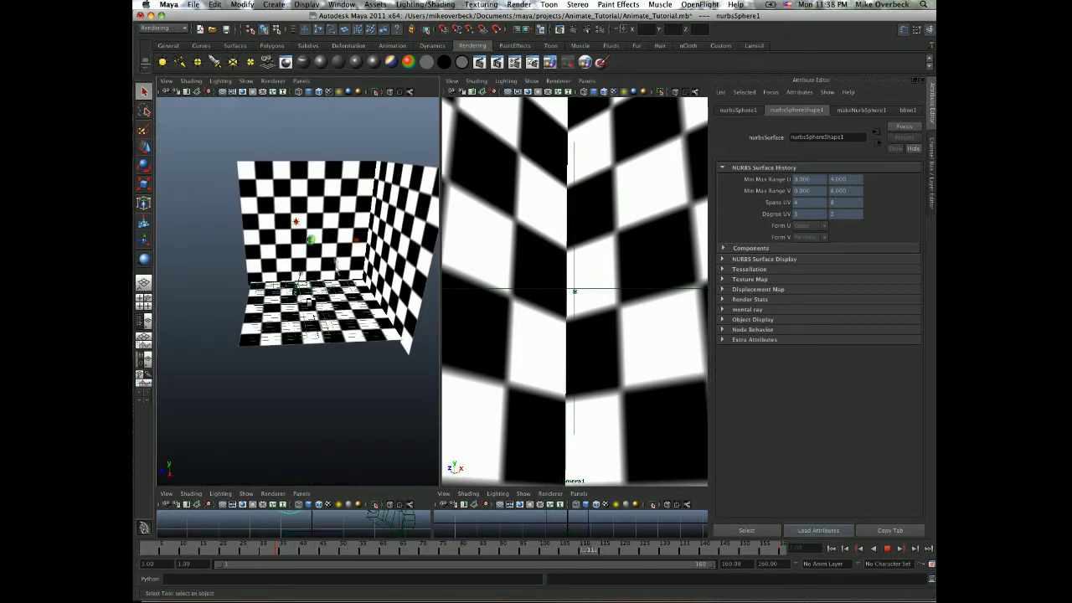
pyautogui.keyDown('alt'); pyautogui.moveTo(310, 305); pyautogui.dragTo(322, 289); pyautogui.keyUp('alt')
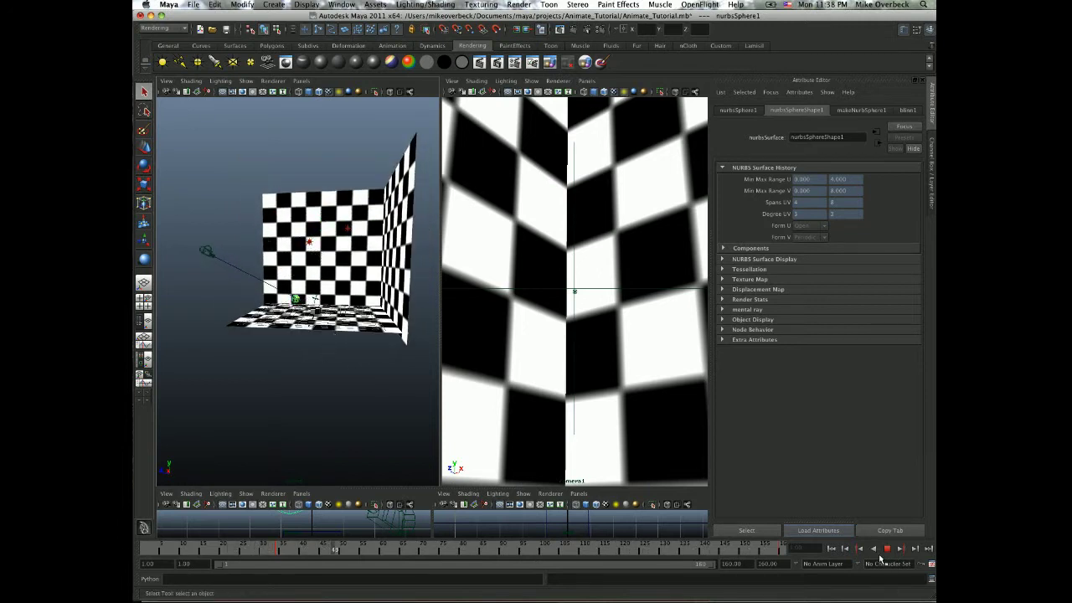
# Rewind to frame 1 and maximize the camera1 view across the workspace
pyautogui.click(831, 549)
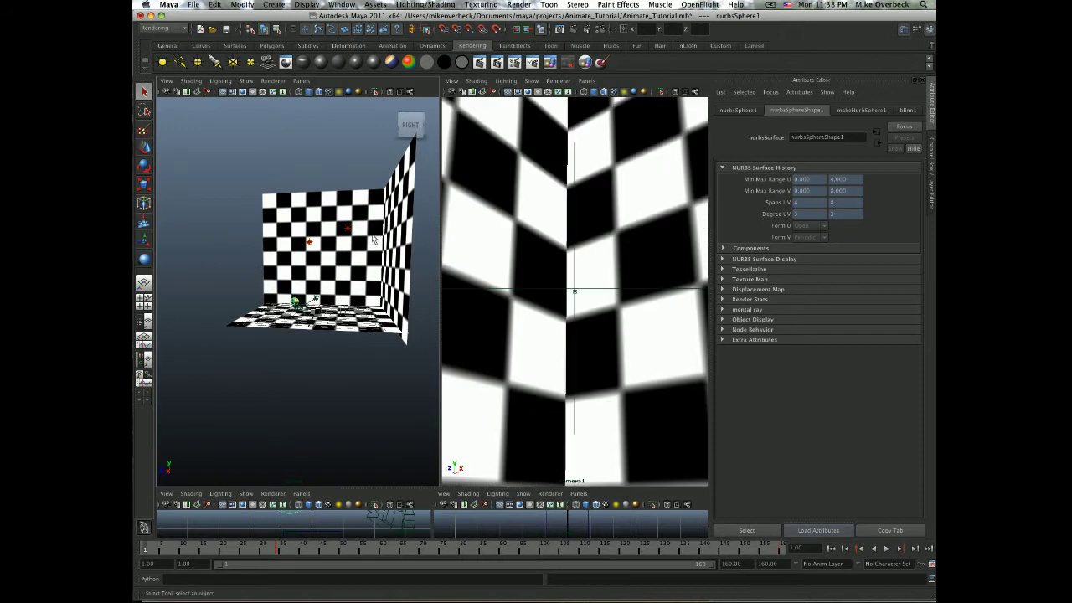
pyautogui.click(531, 285)
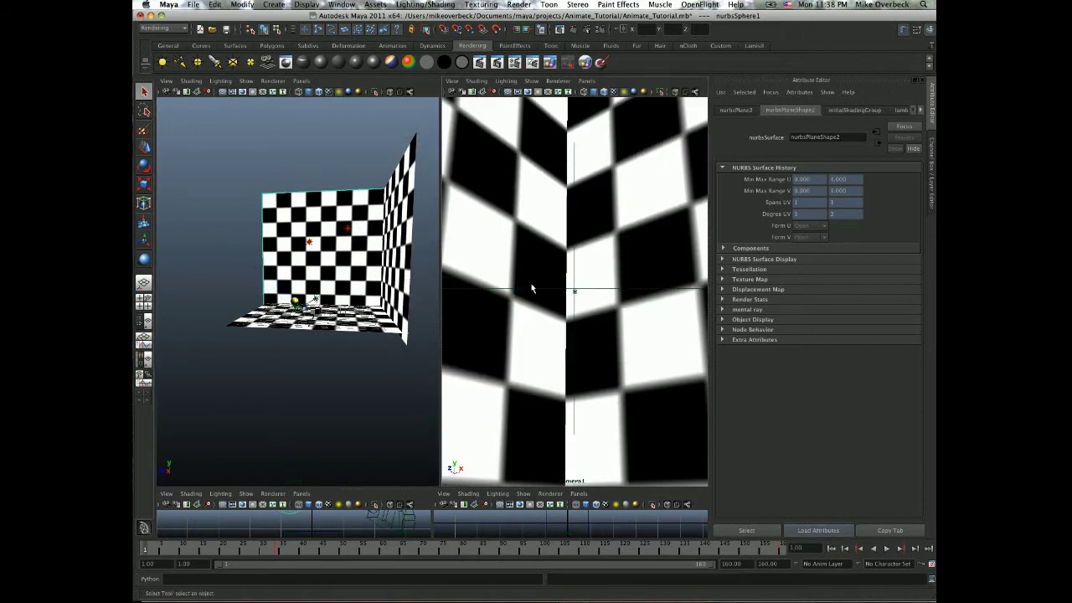
pyautogui.press('space')
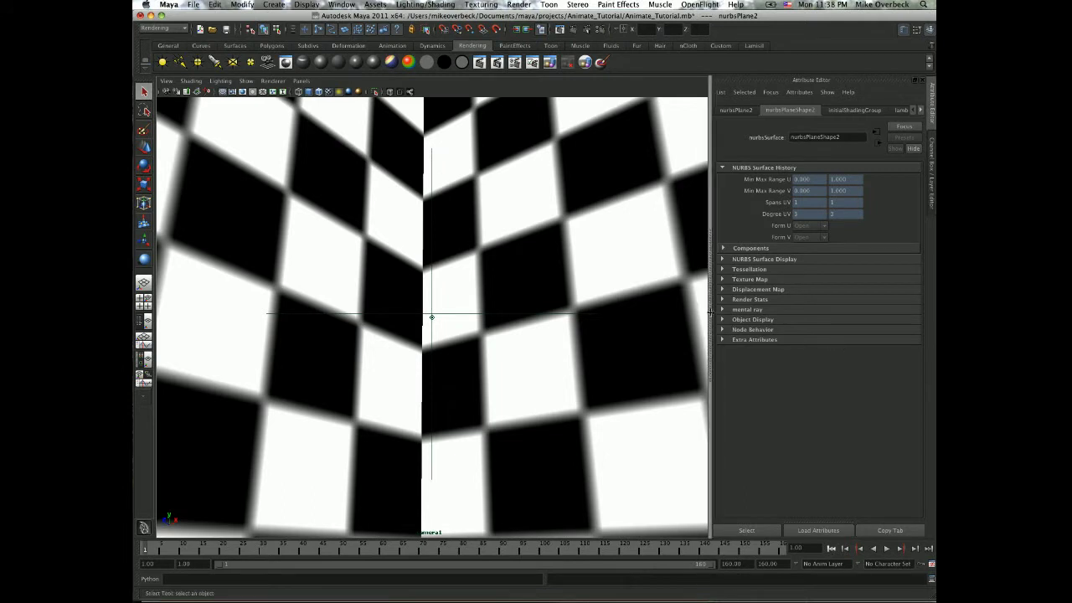
# Play through the camera1 view, stop at frame 131, and restore the two-pane layout
pyautogui.click(887, 548)
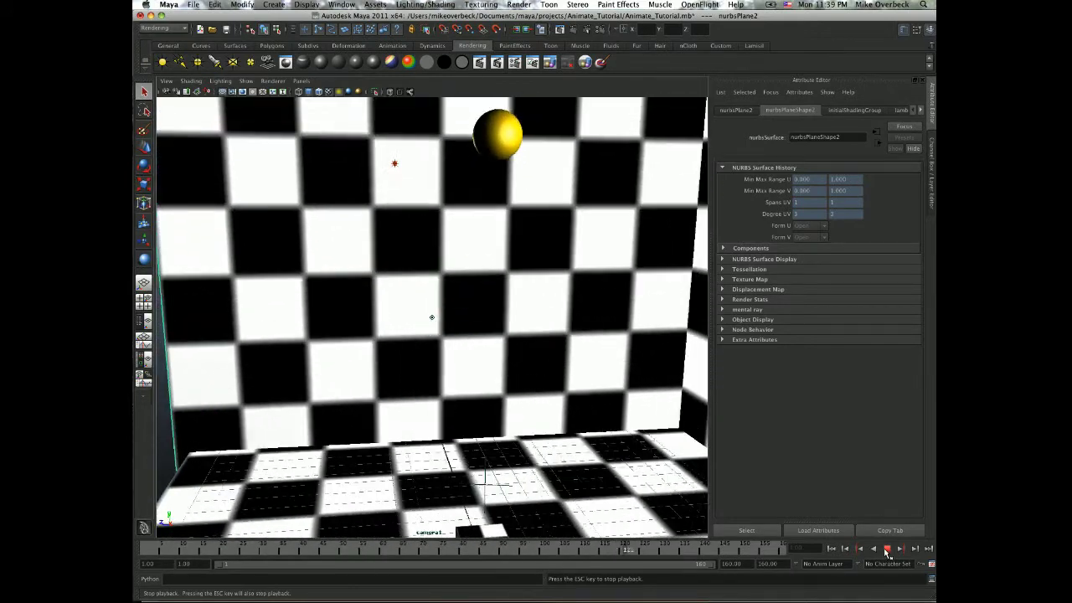
pyautogui.click(887, 549)
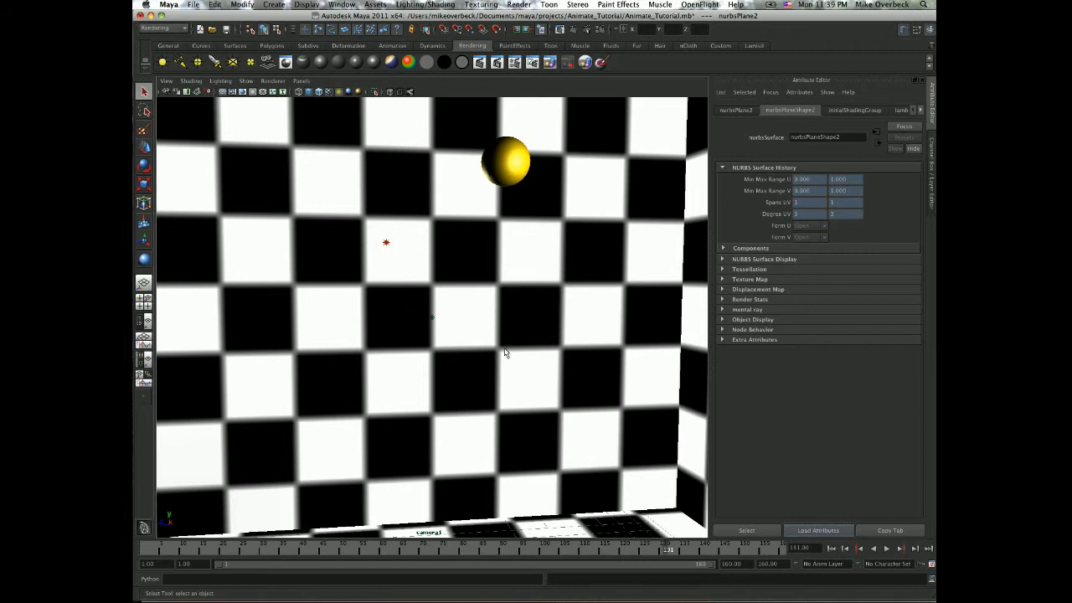
pyautogui.press('space')
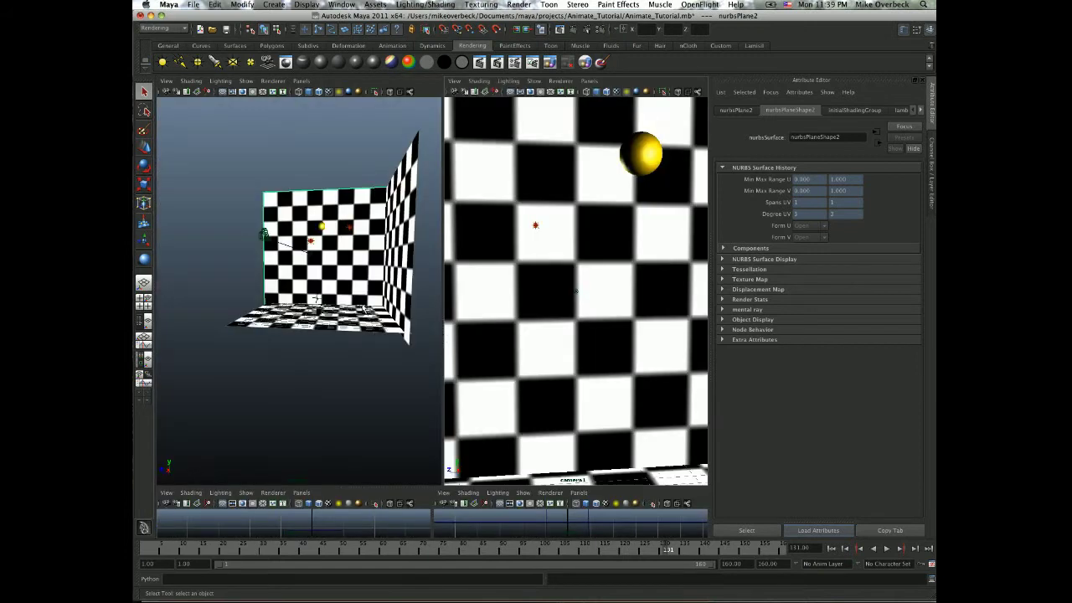
# Orbit and zoom the perspective view around the set, picking the nurbsPlane1 wall and locator1
pyautogui.scroll(5, 318, 300)
pyautogui.click(317, 343)
pyautogui.keyDown('alt'); pyautogui.moveTo(317, 343); pyautogui.dragTo(338, 305); pyautogui.keyUp('alt')
pyautogui.click(338, 305)
pyautogui.scroll(-8, 338, 305)
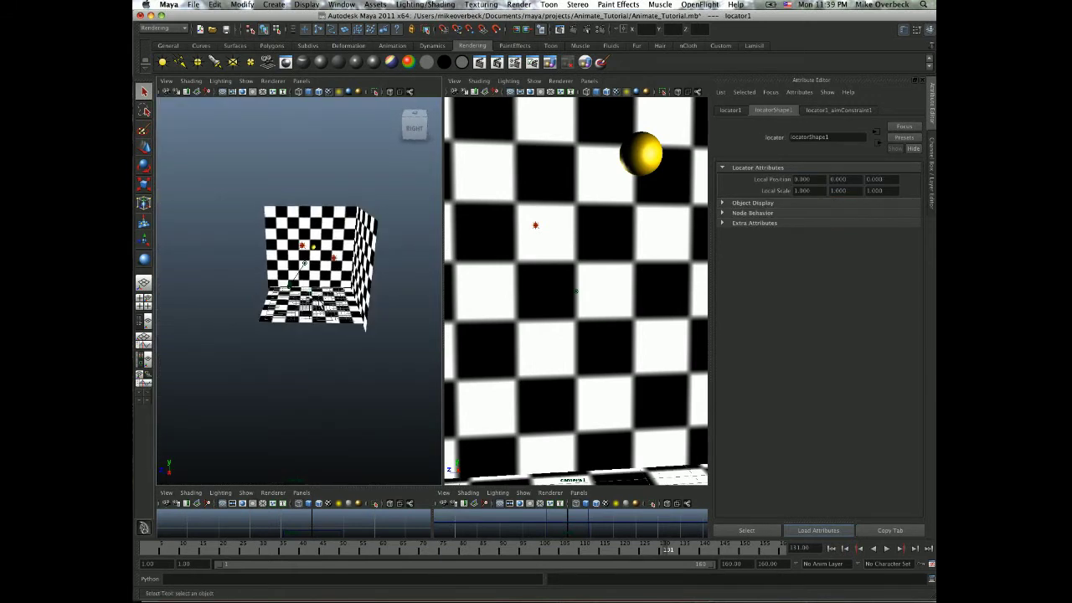
pyautogui.scroll(10, 321, 314)
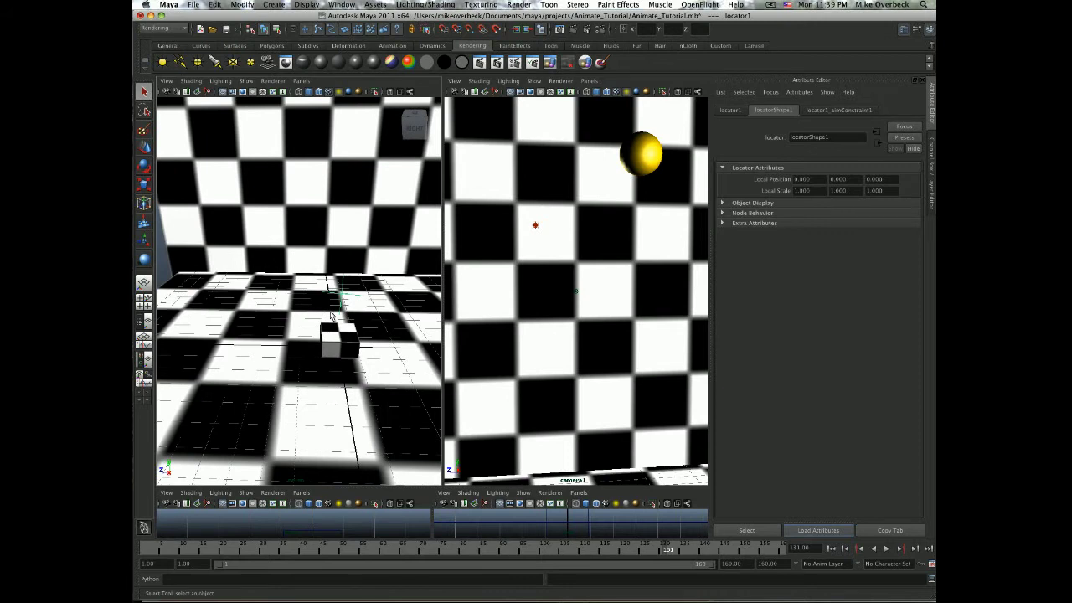
pyautogui.keyDown('alt'); pyautogui.moveTo(330, 315); pyautogui.dragTo(317, 295); pyautogui.keyUp('alt')
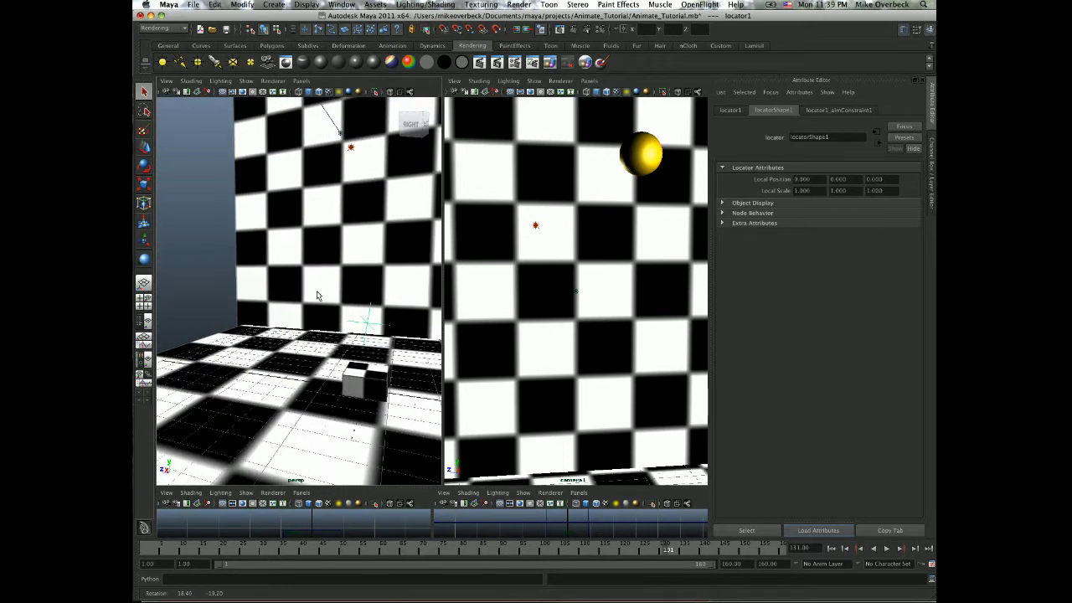
pyautogui.scroll(-8, 317, 294)
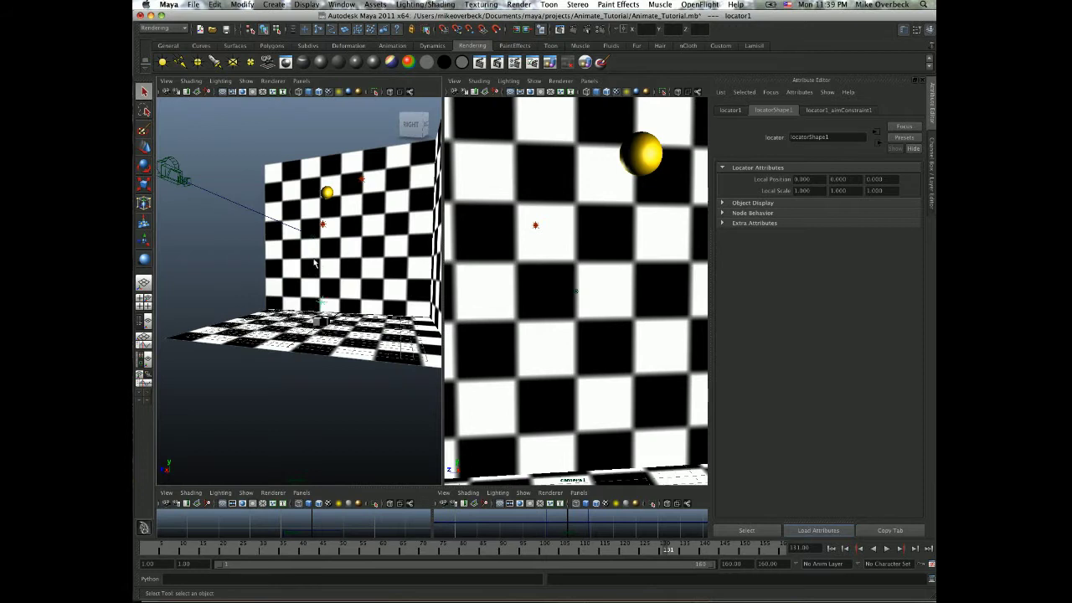
pyautogui.scroll(3, 300, 262)
pyautogui.scroll(4, 312, 295)
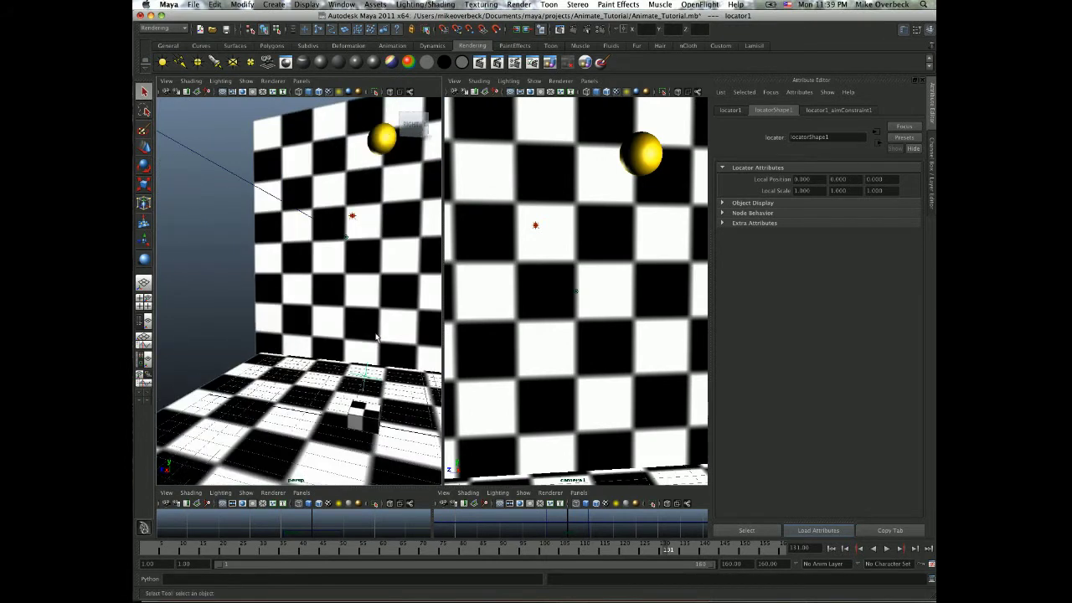
pyautogui.keyDown('alt'); pyautogui.moveTo(381, 335); pyautogui.dragTo(319, 287); pyautogui.keyUp('alt')
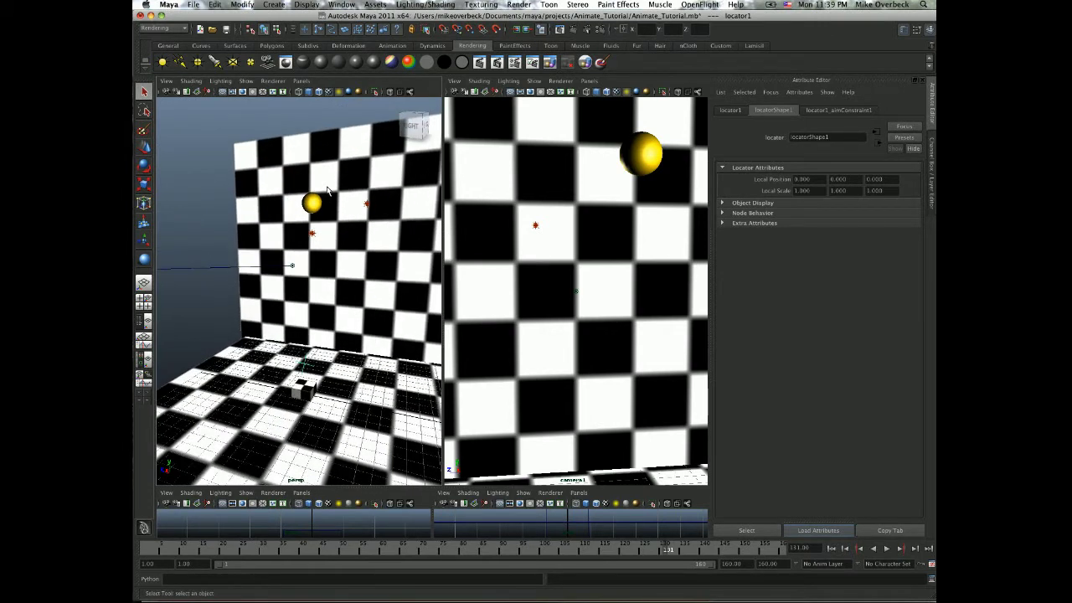
# Zoom out and select camera1 to show cameraShape1 attributes, angle of view 57.22
pyautogui.click(315, 204)
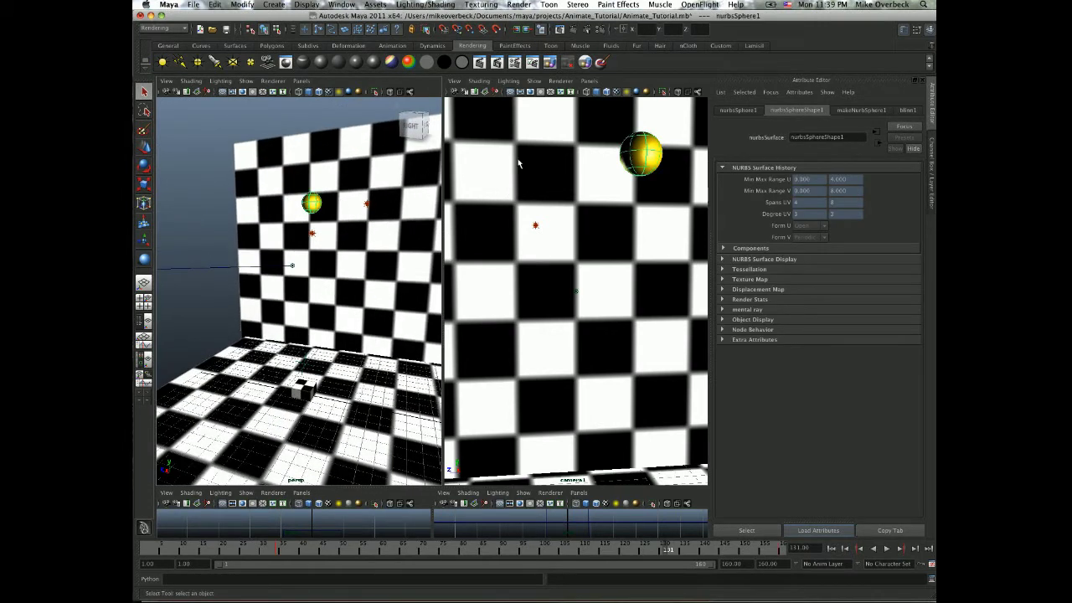
pyautogui.scroll(-5, 299, 294)
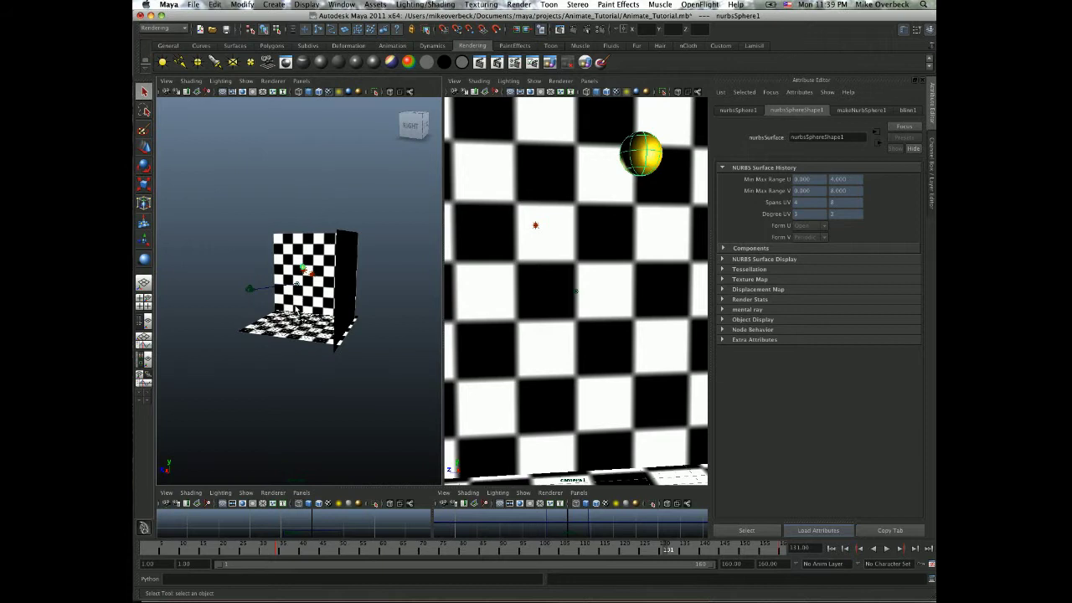
pyautogui.scroll(5, 299, 295)
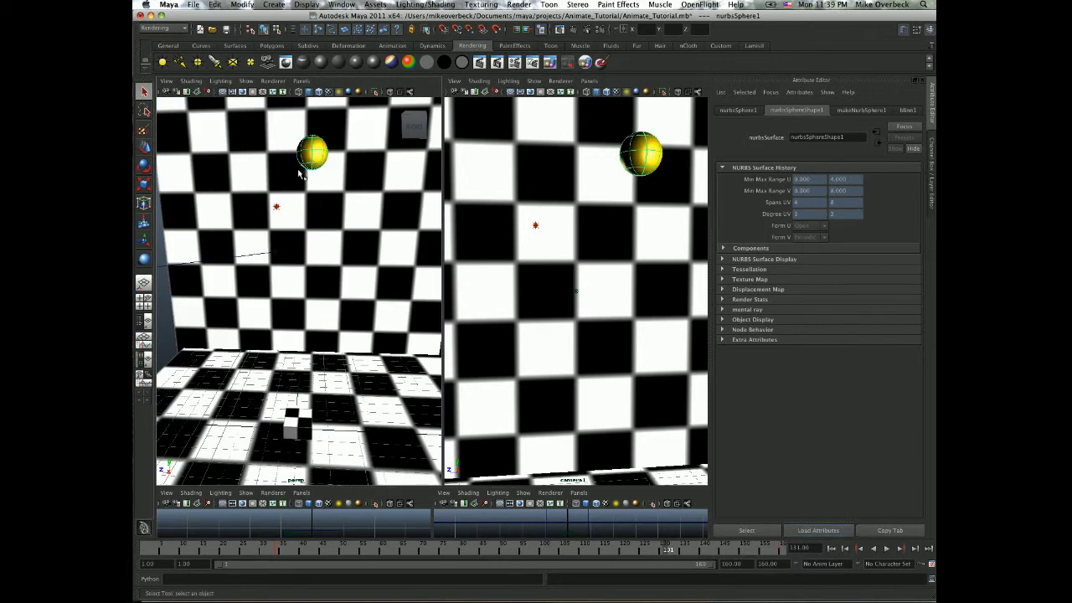
pyautogui.scroll(-3, 313, 244)
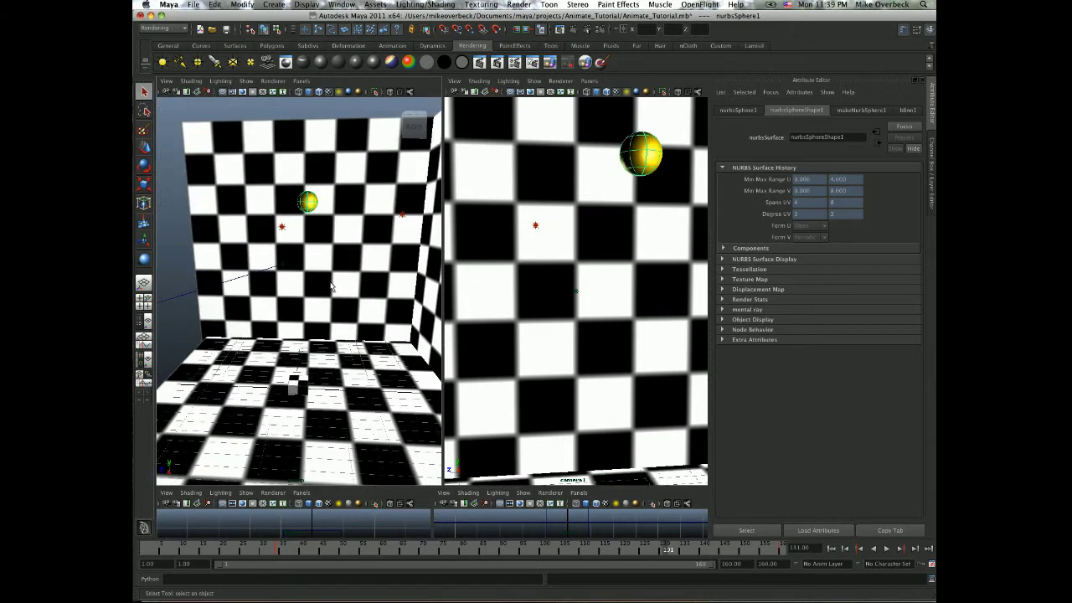
pyautogui.scroll(-1, 335, 302)
pyautogui.scroll(-2, 318, 297)
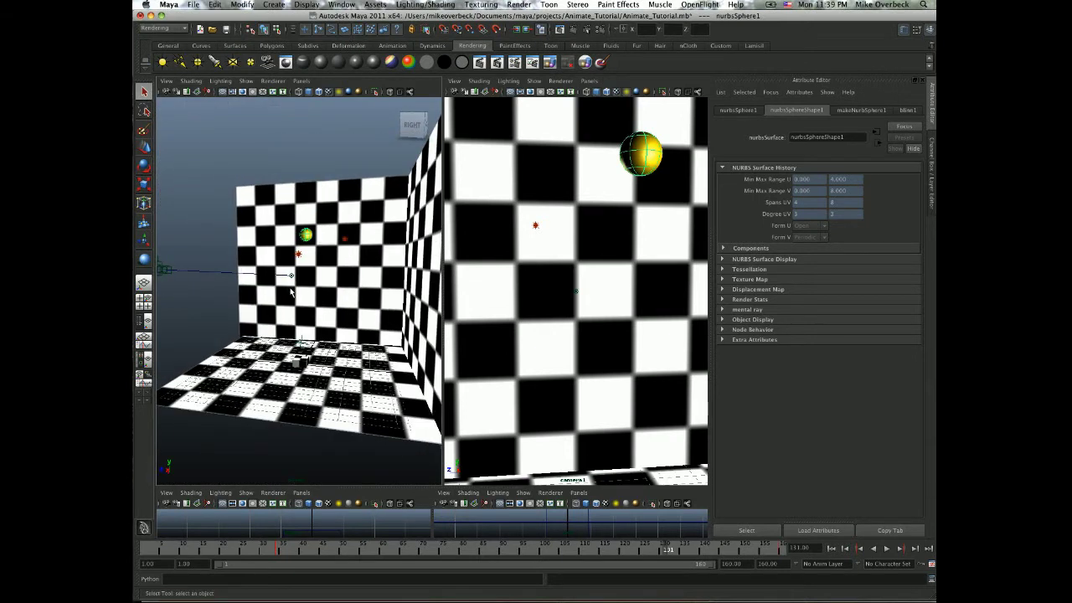
pyautogui.scroll(-2, 201, 285)
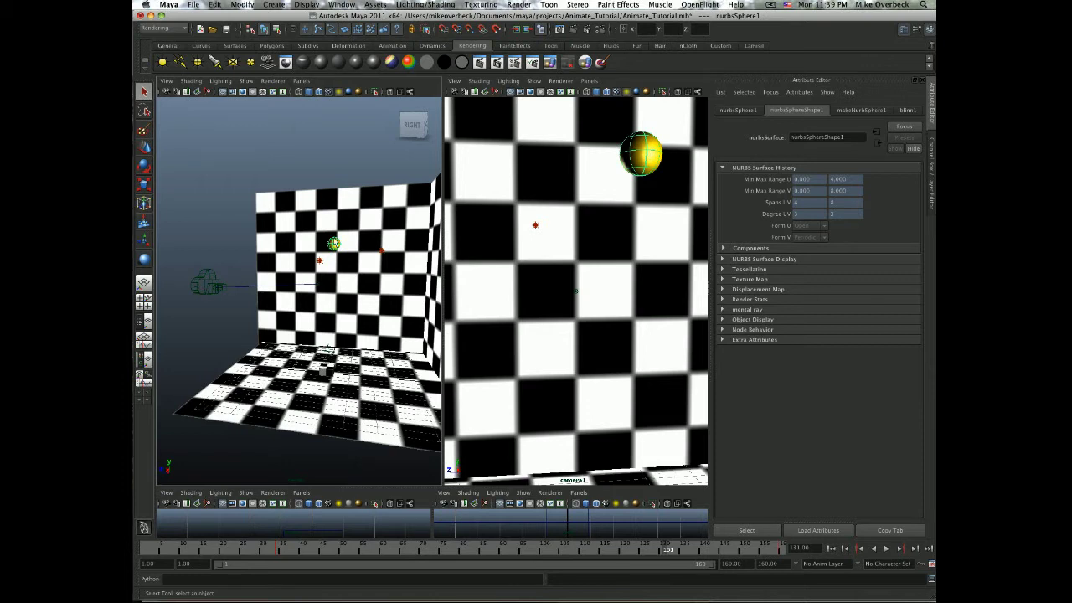
pyautogui.click(208, 286)
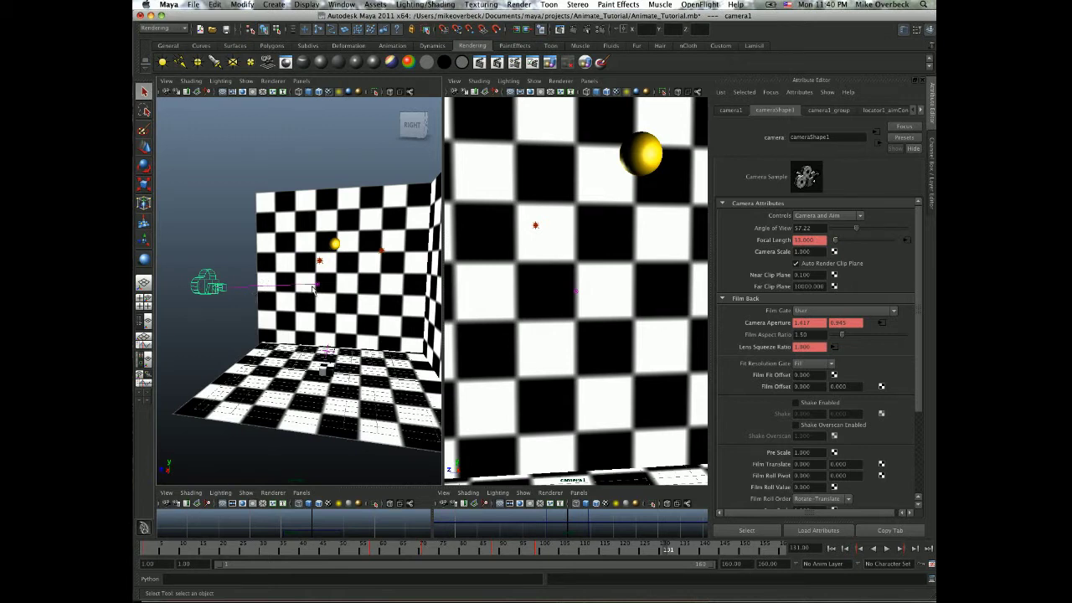
# Move the Outliner aside and select camera1_aim under camera1_group
pyautogui.moveTo(314, 289)
pyautogui.keyDown('alt'); pyautogui.mouseDown()
pyautogui.moveTo(299, 287)
pyautogui.moveTo(310, 295)
pyautogui.mouseUp(); pyautogui.keyUp('alt')
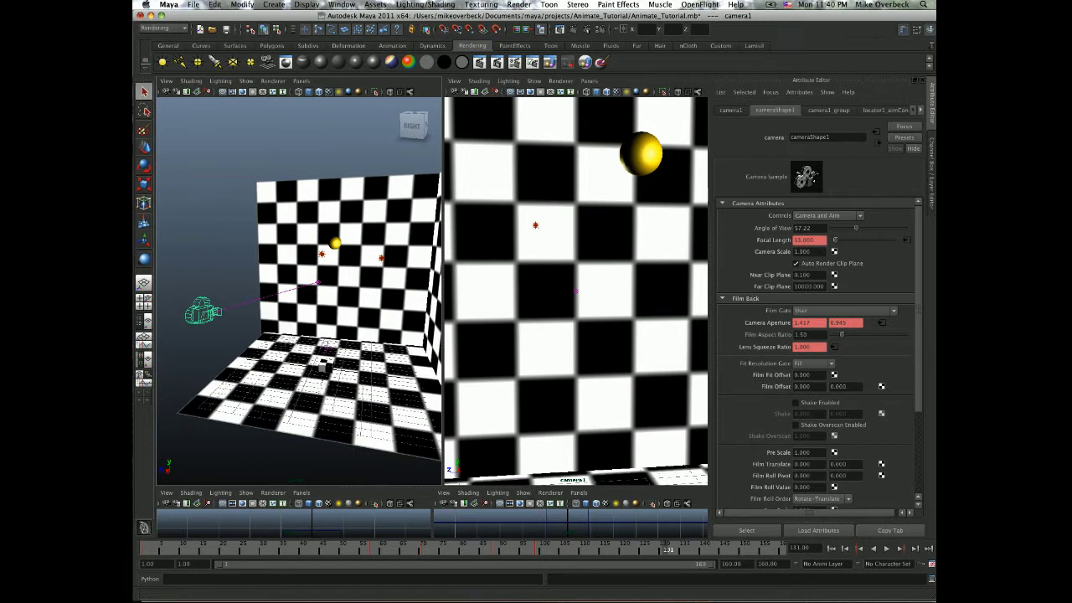
pyautogui.moveTo(523, 152); pyautogui.dragTo(575, 147)
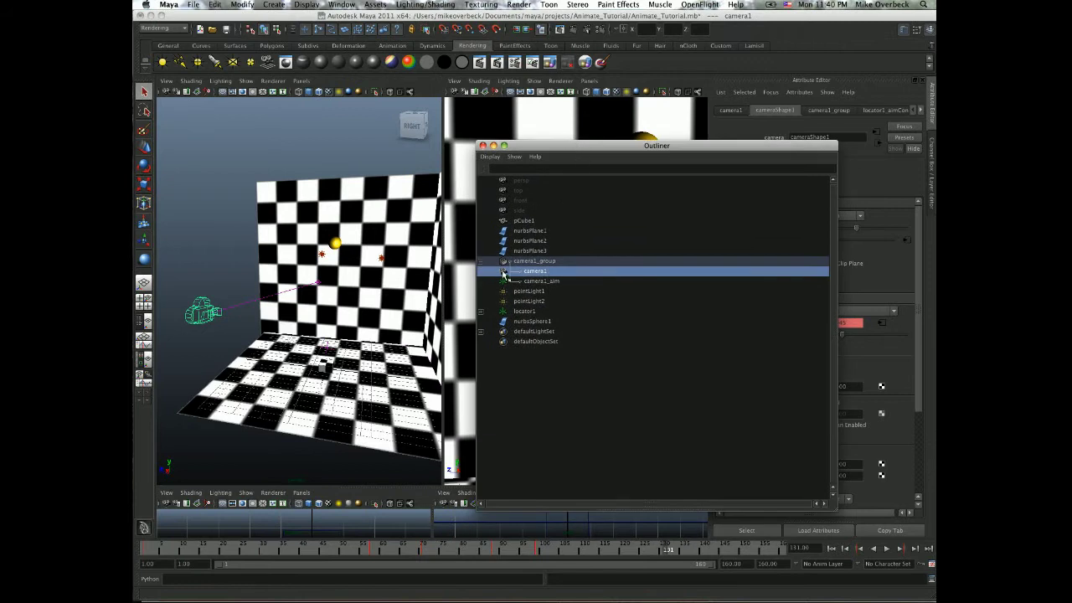
pyautogui.click(538, 282)
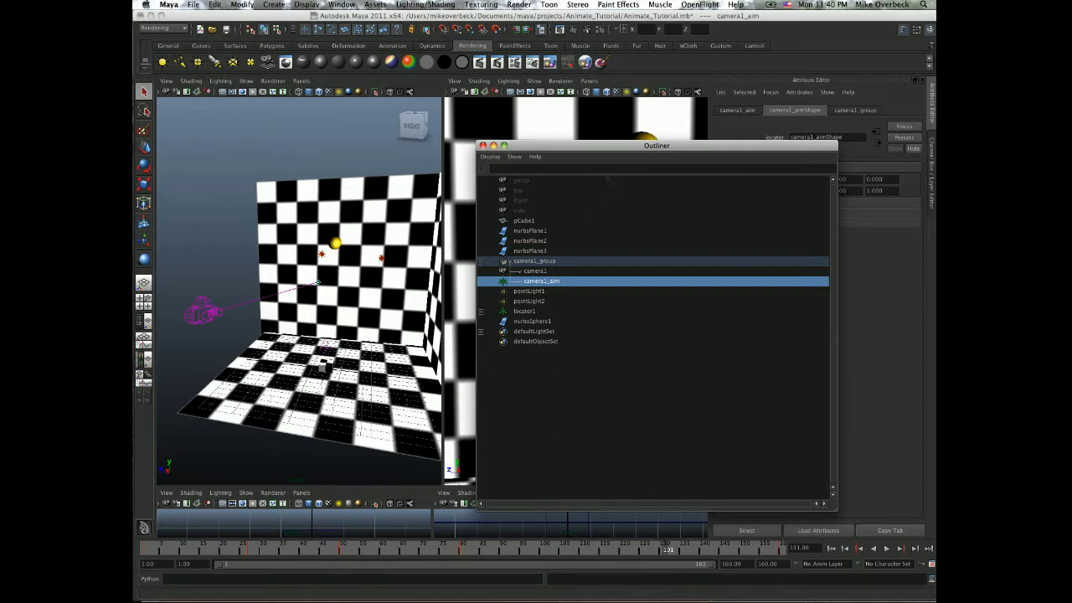
pyautogui.moveTo(546, 151); pyautogui.dragTo(605, 131)
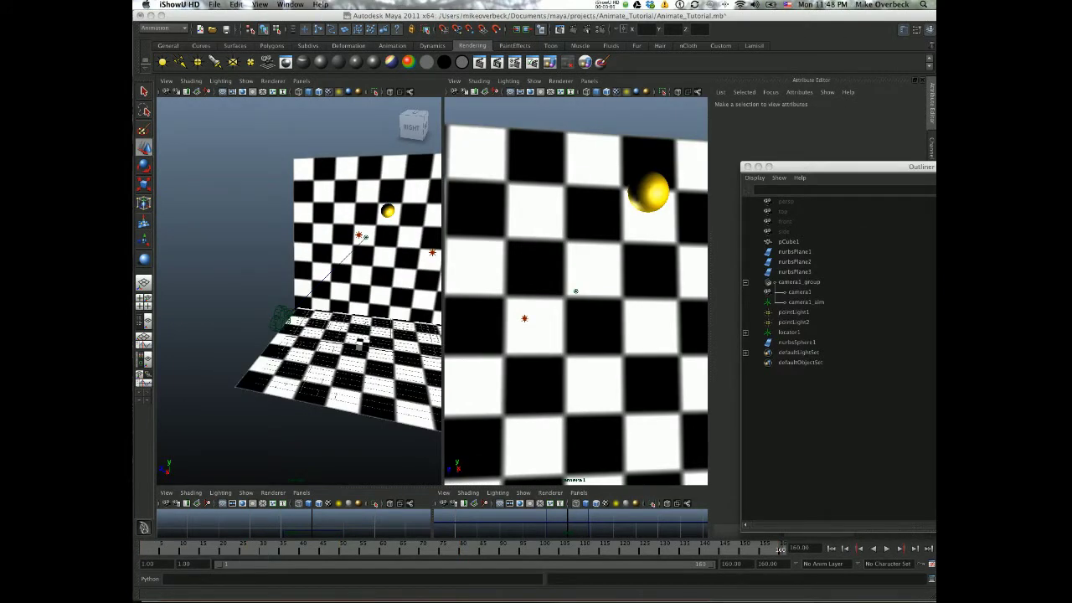
pyautogui.keyDown('alt'); pyautogui.moveTo(293, 286); pyautogui.dragTo(351, 230); pyautogui.keyUp('alt')
pyautogui.click(371, 198)
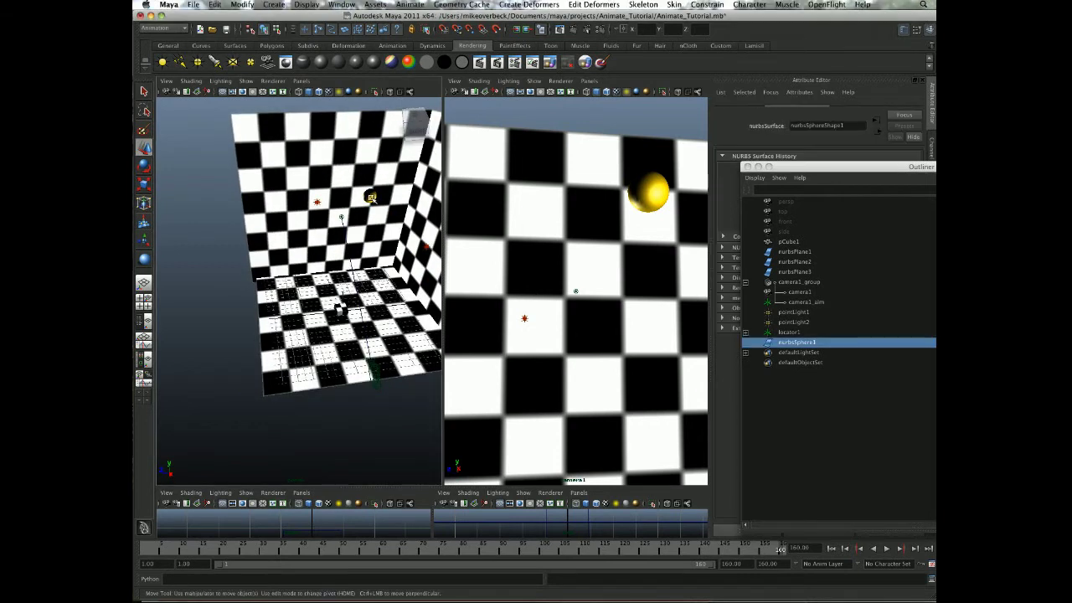
pyautogui.keyDown('alt'); pyautogui.moveTo(371, 198); pyautogui.dragTo(373, 220); pyautogui.keyUp('alt')
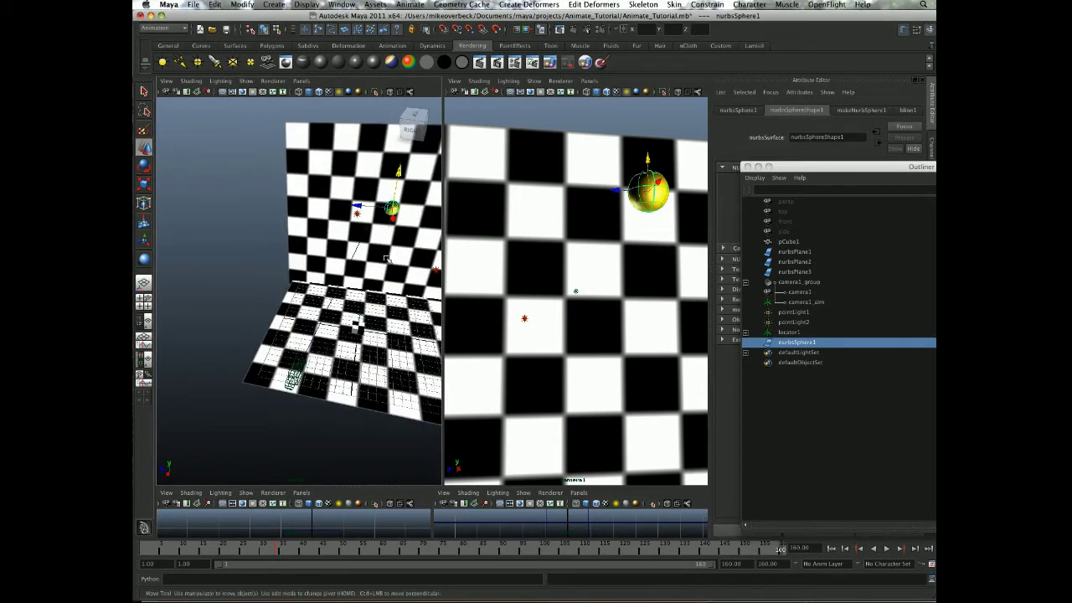
pyautogui.keyDown('alt'); pyautogui.moveTo(379, 266); pyautogui.dragTo(381, 261); pyautogui.keyUp('alt')
pyautogui.keyDown('alt'); pyautogui.moveTo(381, 262); pyautogui.dragTo(329, 275, button='right'); pyautogui.keyUp('alt')
pyautogui.keyDown('alt'); pyautogui.moveTo(328, 275); pyautogui.dragTo(355, 180); pyautogui.keyUp('alt')
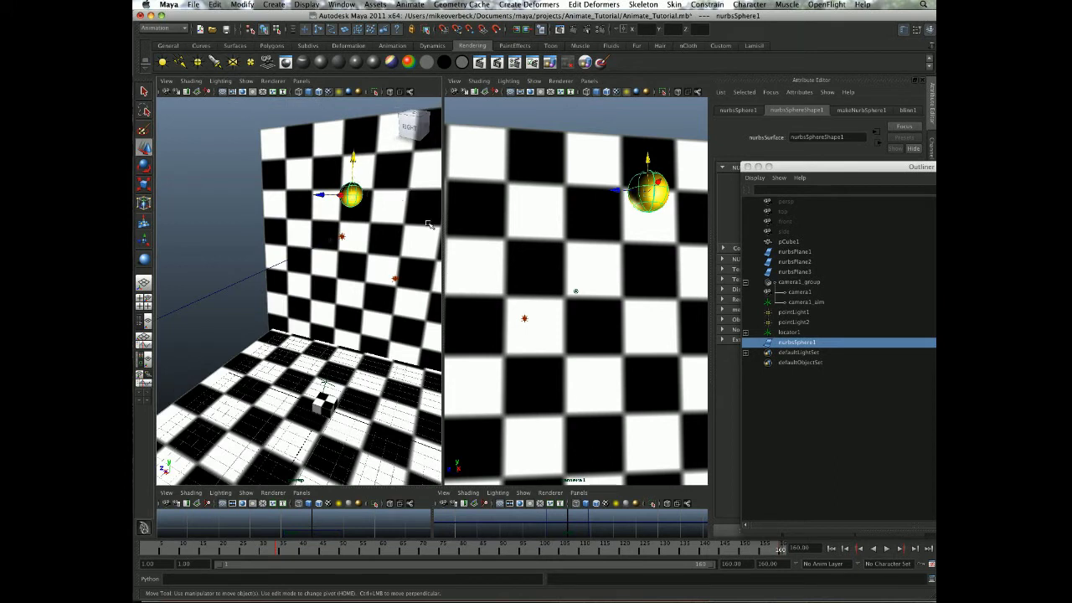
pyautogui.moveTo(351, 271)
pyautogui.keyDown('alt'); pyautogui.mouseDown()
pyautogui.moveTo(282, 263)
pyautogui.moveTo(369, 270)
pyautogui.mouseUp(); pyautogui.keyUp('alt')
pyautogui.keyDown('alt'); pyautogui.moveTo(369, 270); pyautogui.dragTo(320, 117, button='right'); pyautogui.keyUp('alt')
# Undo a stray construction plane, create locator2, and raise it about 3.4 units in Y
pyautogui.click(271, 16)
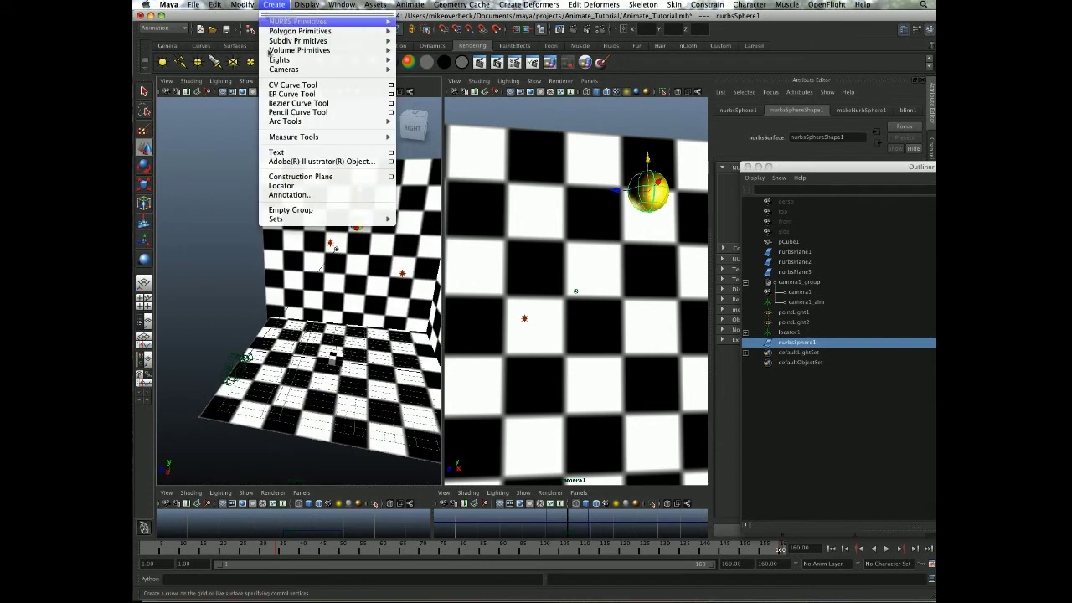
pyautogui.click(283, 181)
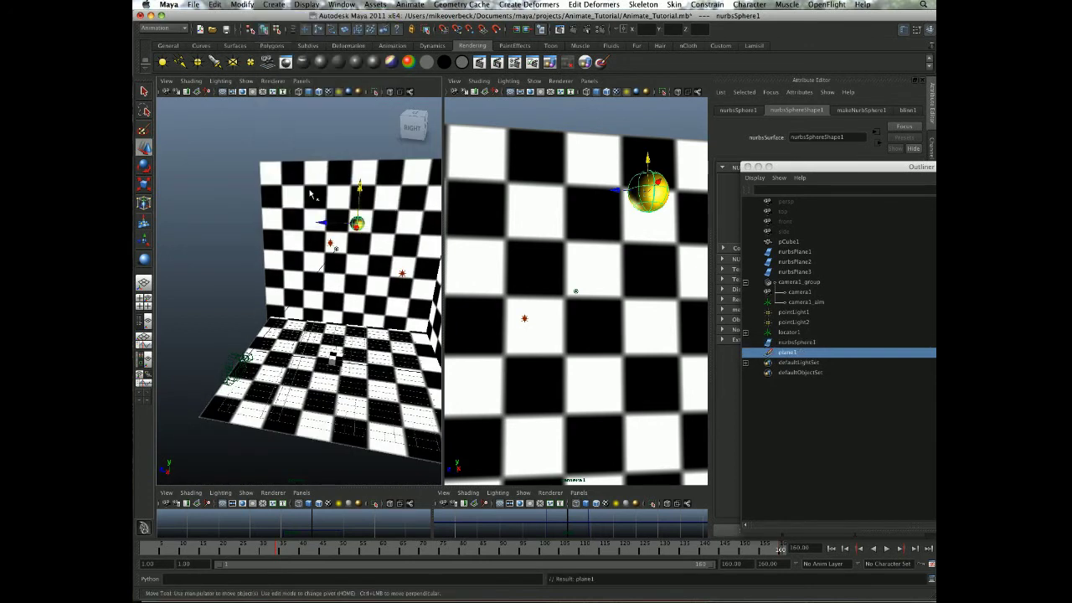
pyautogui.press('z')
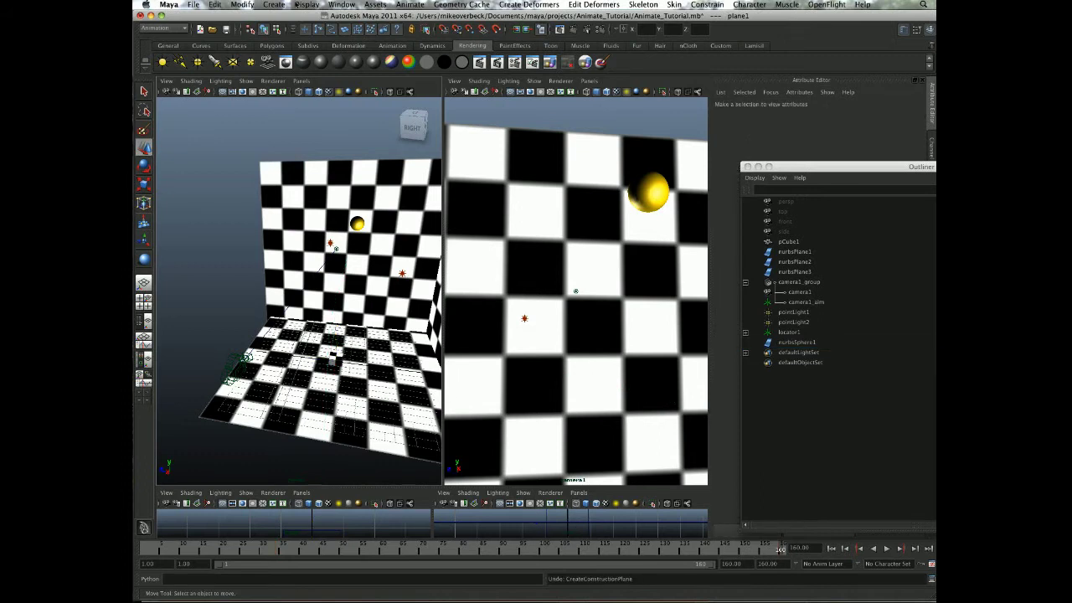
pyautogui.click(274, 5)
pyautogui.click(275, 5)
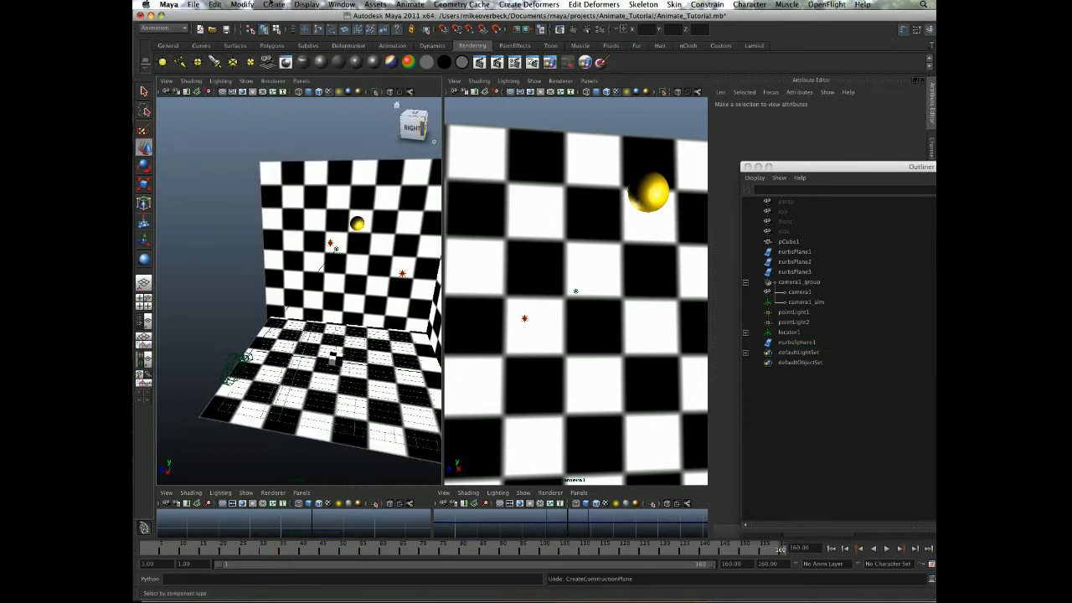
pyautogui.click(276, 5)
pyautogui.click(282, 185)
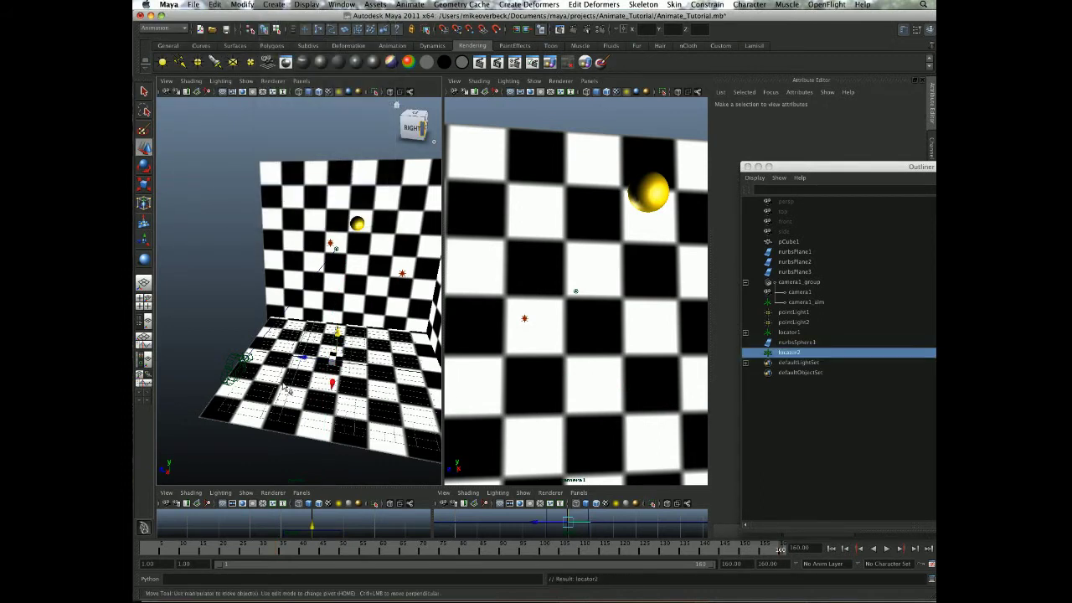
pyautogui.moveTo(336, 332); pyautogui.dragTo(339, 312)
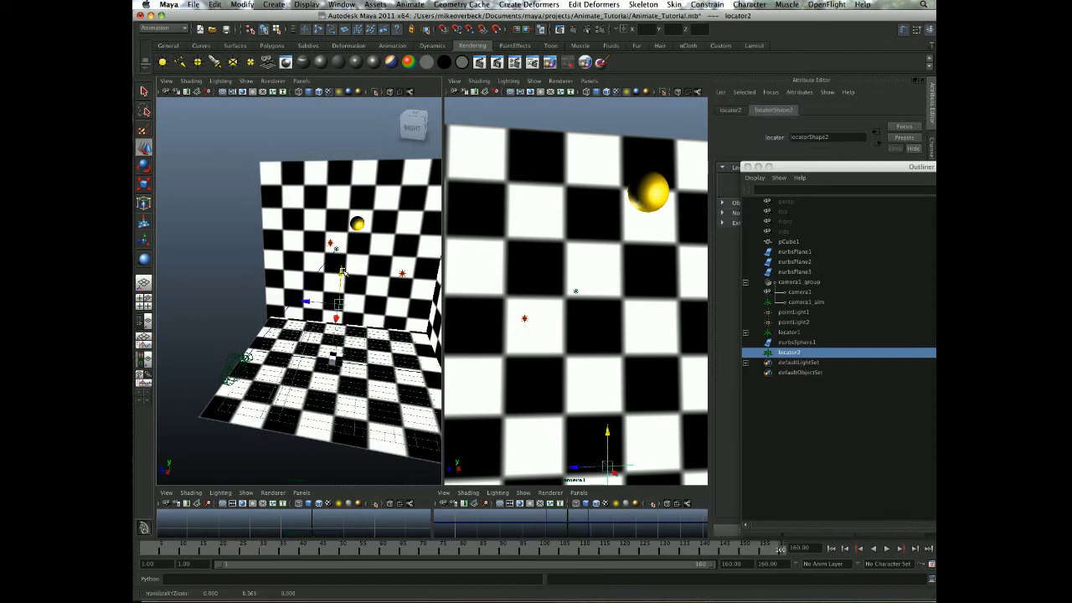
# Point-constrain locator2 to the yellow sphere
pyautogui.click(359, 225)
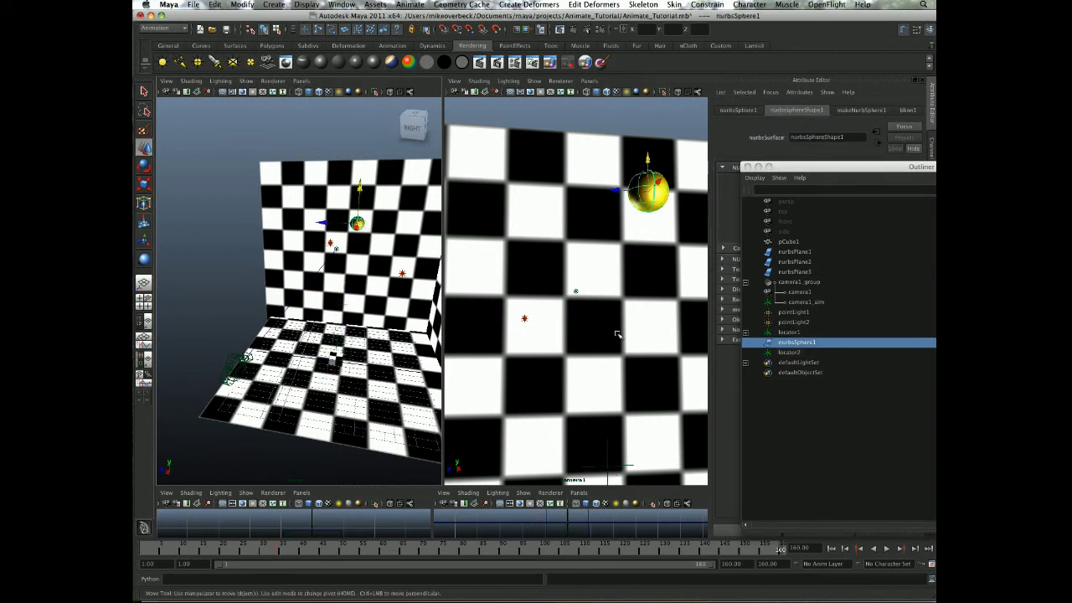
pyautogui.keyDown('shift'); pyautogui.click(788, 352); pyautogui.keyUp('shift')
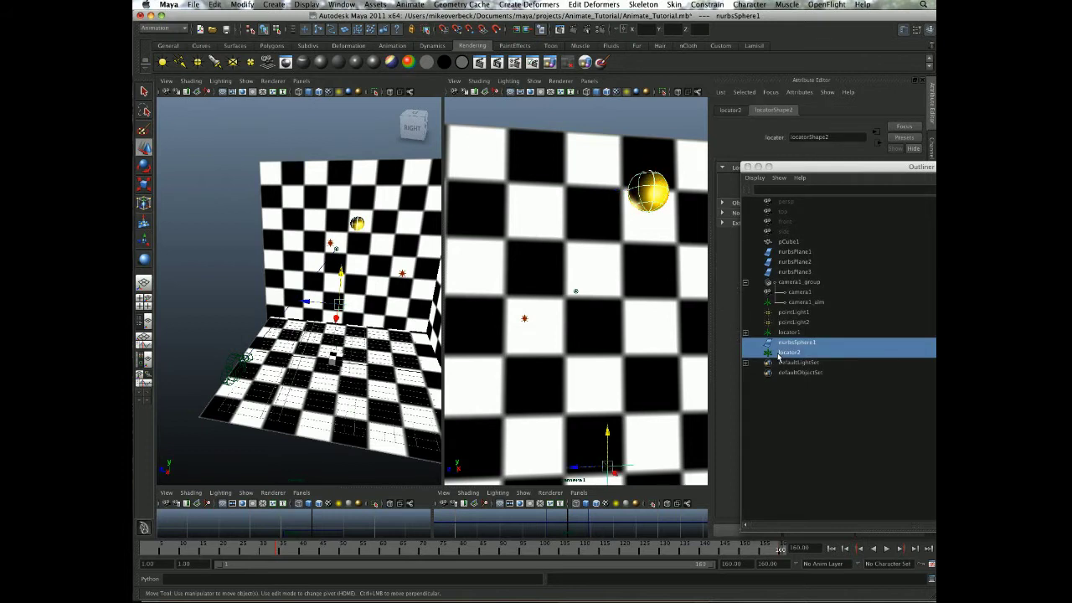
pyautogui.click(688, 4)
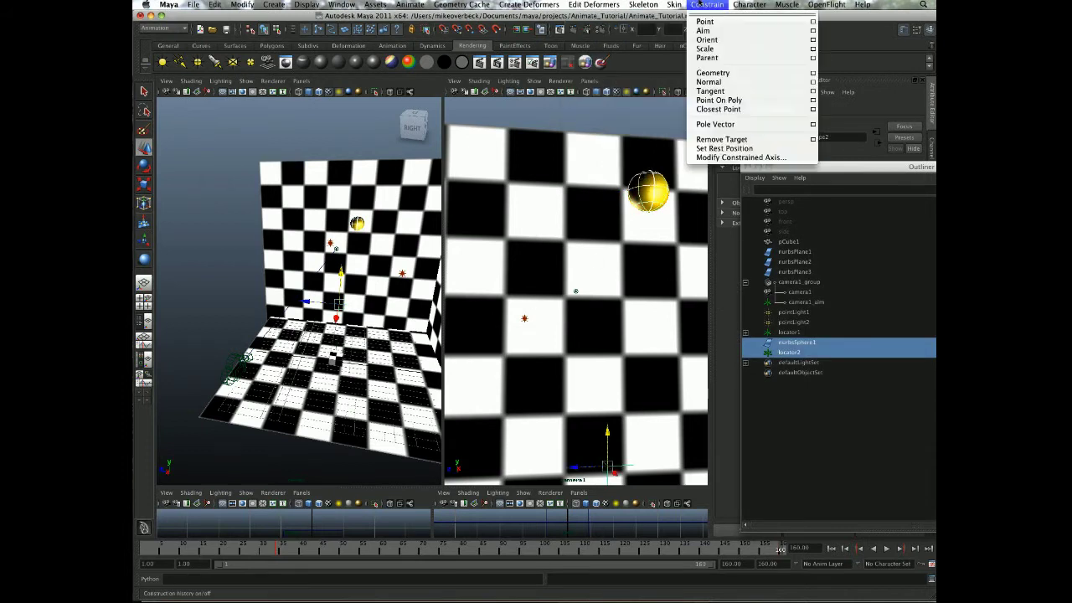
pyautogui.click(811, 23)
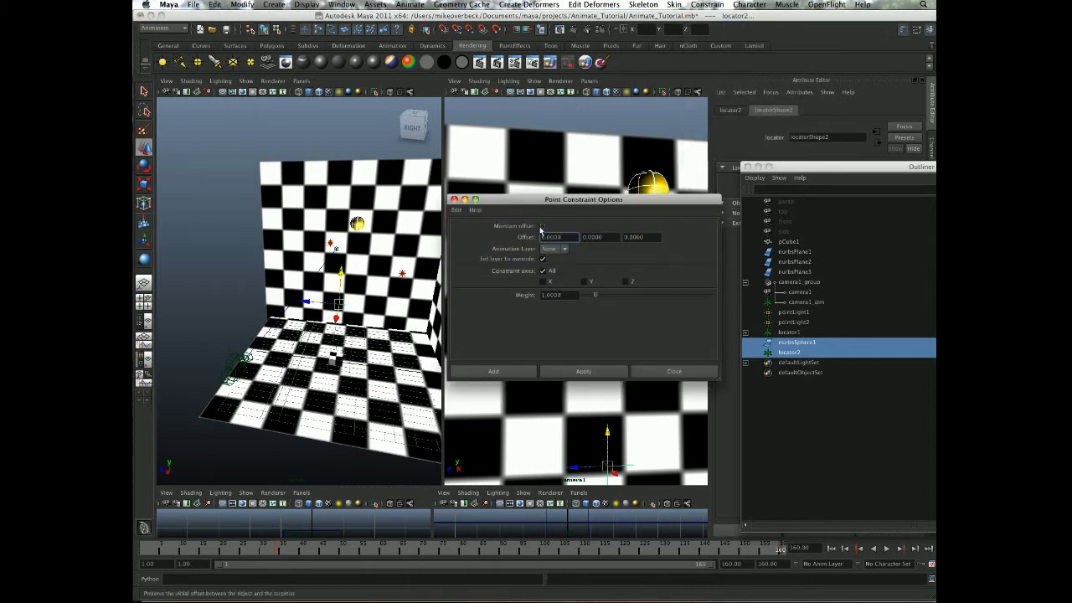
pyautogui.click(575, 375)
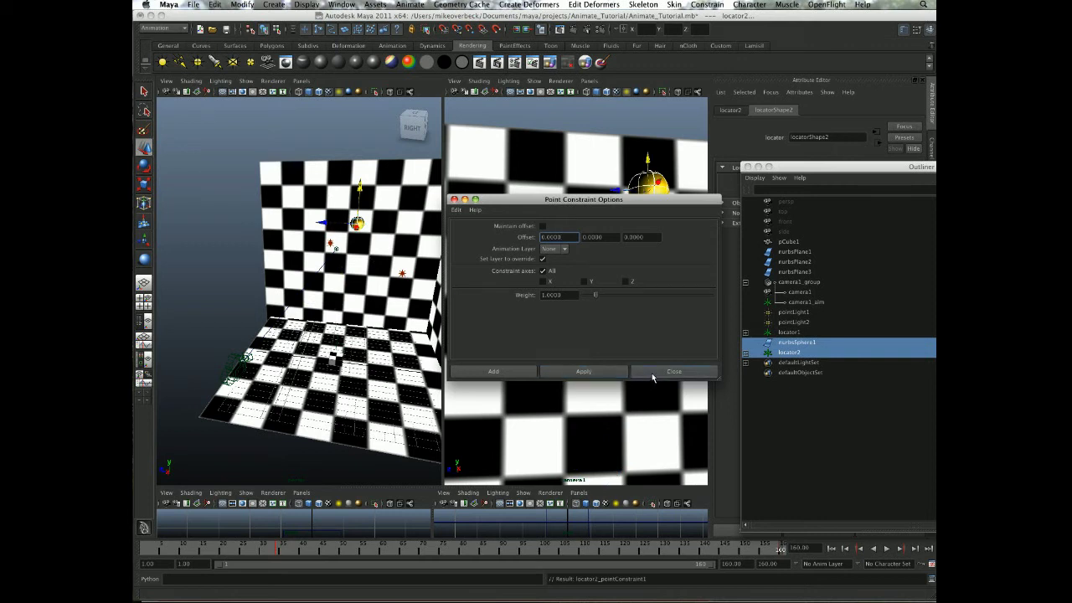
pyautogui.click(653, 373)
# Aim-constrain locator2 toward camera1, then clear the selection
pyautogui.click(800, 291)
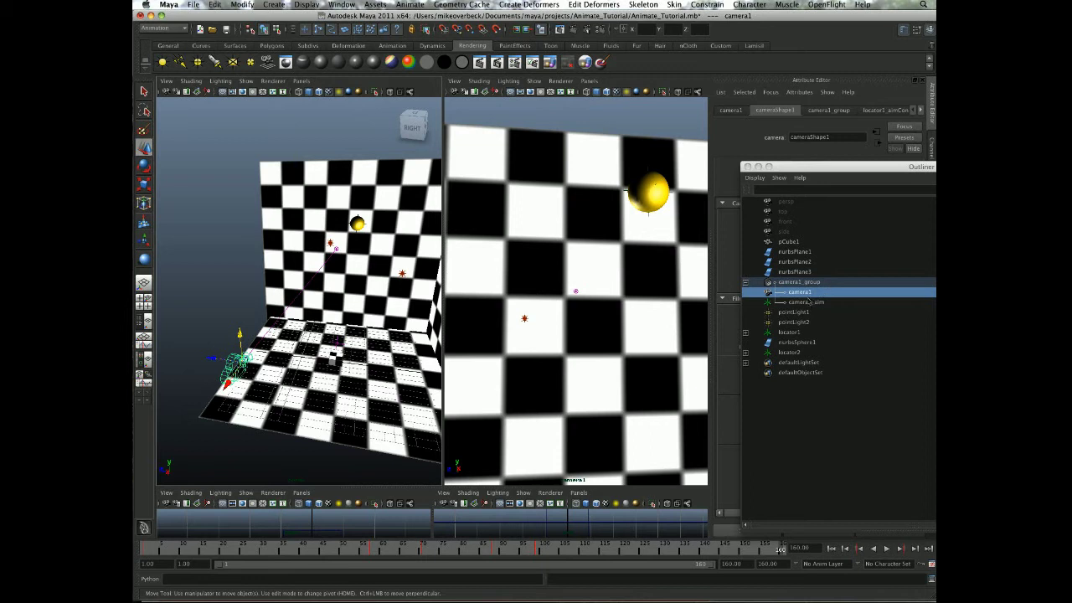
pyautogui.keyDown('ctrl'); pyautogui.click(788, 353); pyautogui.keyUp('ctrl')
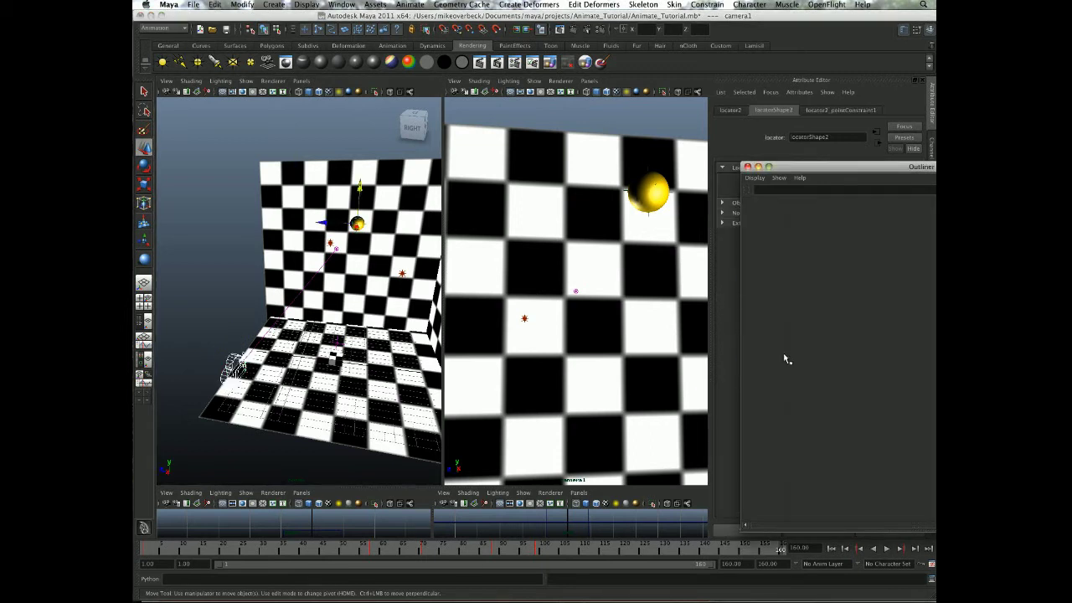
pyautogui.click(675, 5)
pyautogui.moveTo(707, 5)
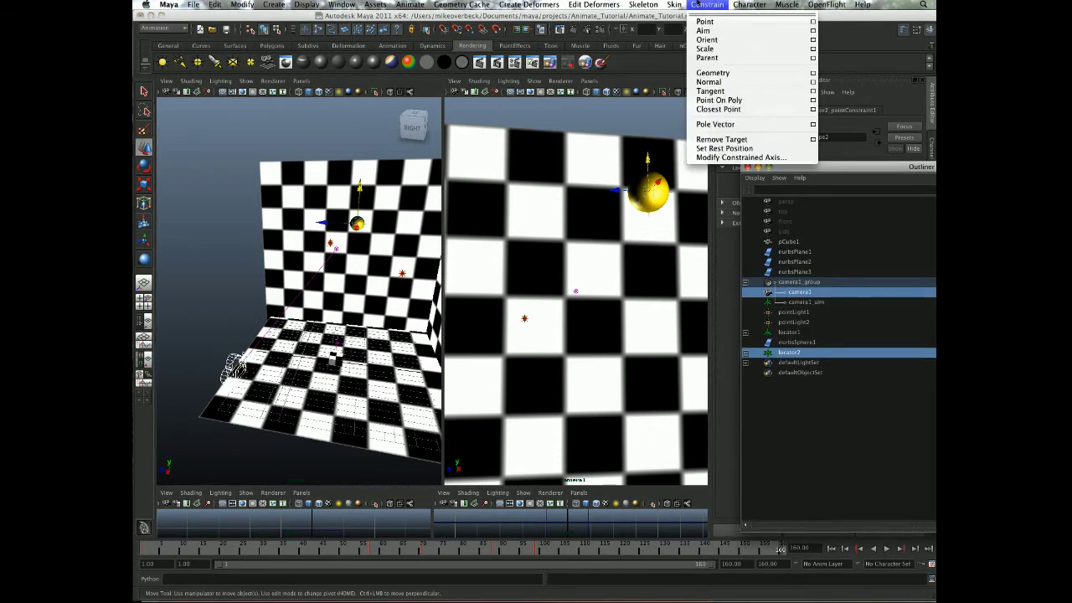
pyautogui.click(813, 31)
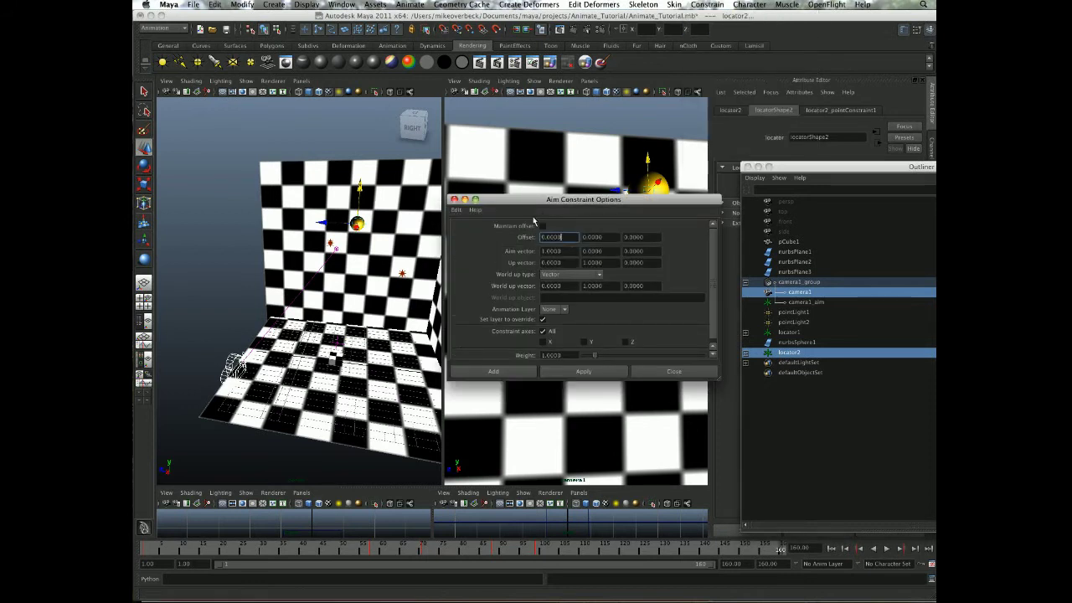
pyautogui.click(582, 372)
pyautogui.click(663, 372)
pyautogui.click(243, 291)
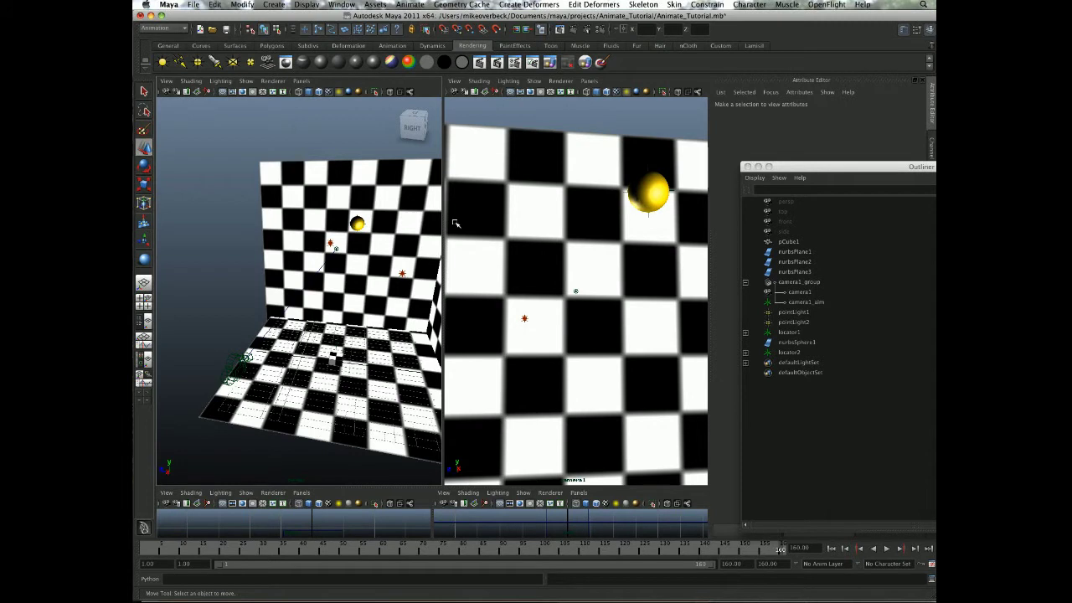
# Maximize the camera view and play the animation with Alt+V, then stop it
pyautogui.click(536, 229)
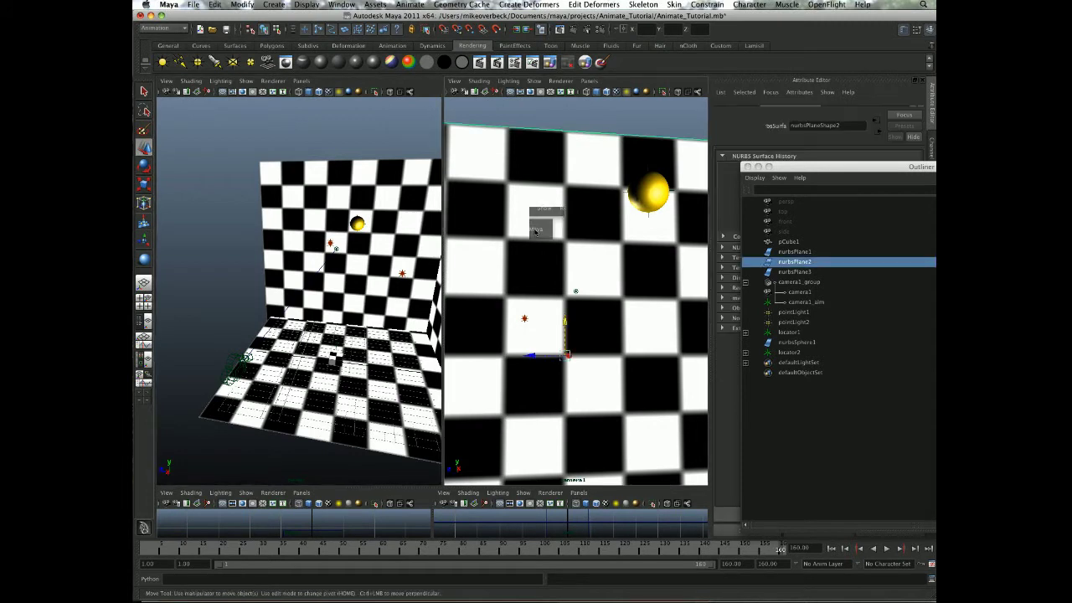
pyautogui.press('space')
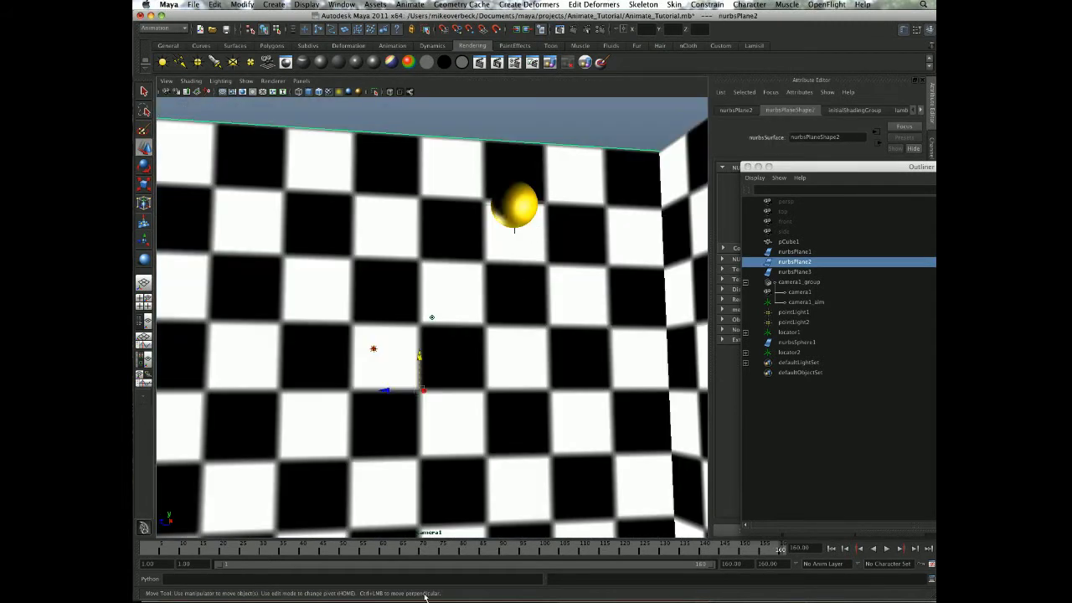
pyautogui.hotkey('alt', 'v')
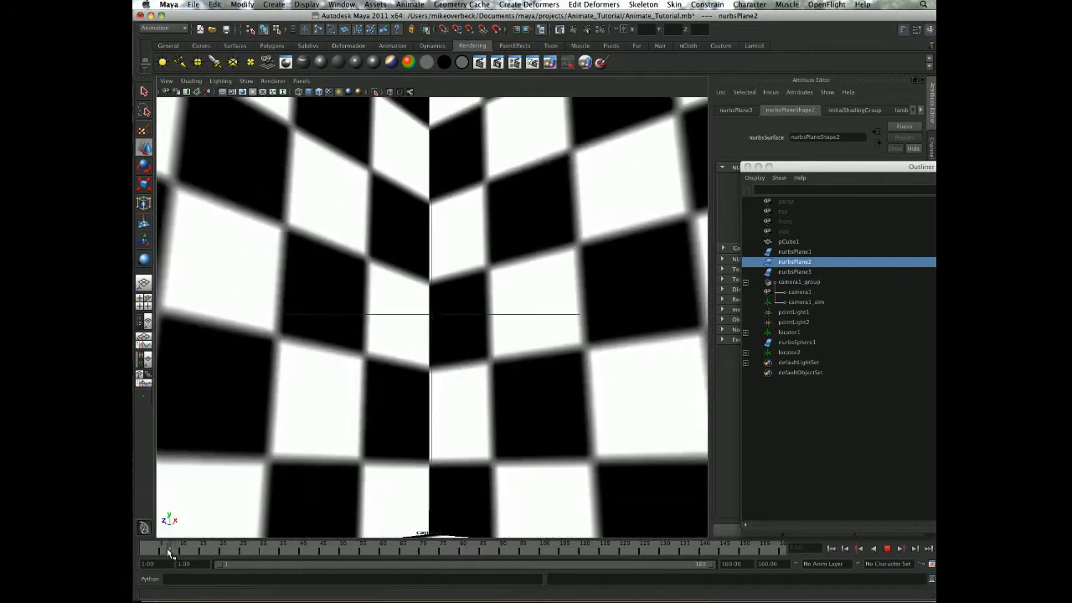
pyautogui.press('Escape')
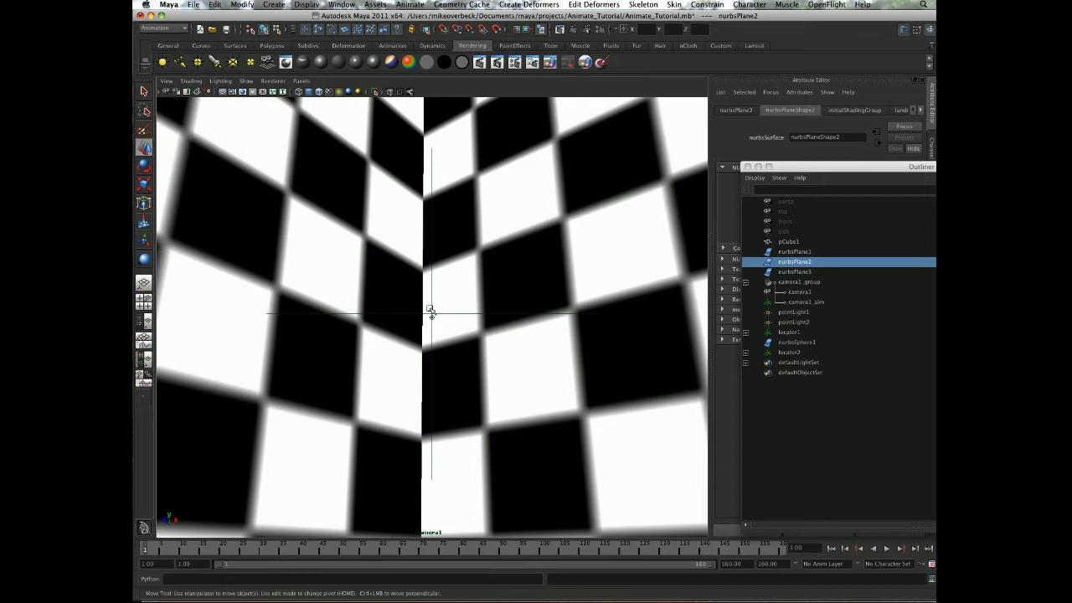
# Select locator1 and switch to a single maximized perspective view of the room
pyautogui.click(852, 332)
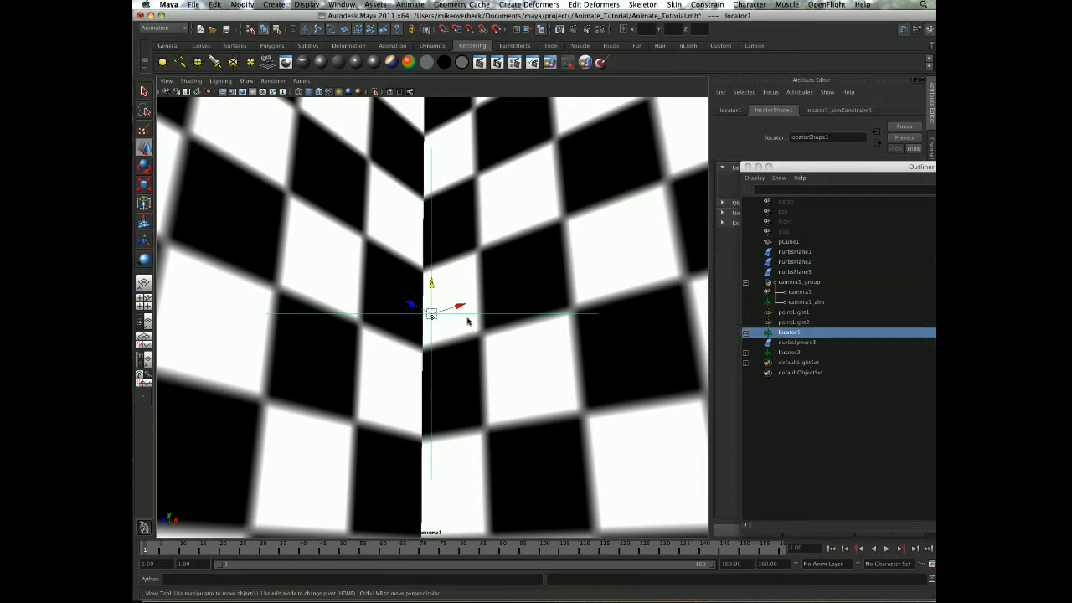
pyautogui.press('space')
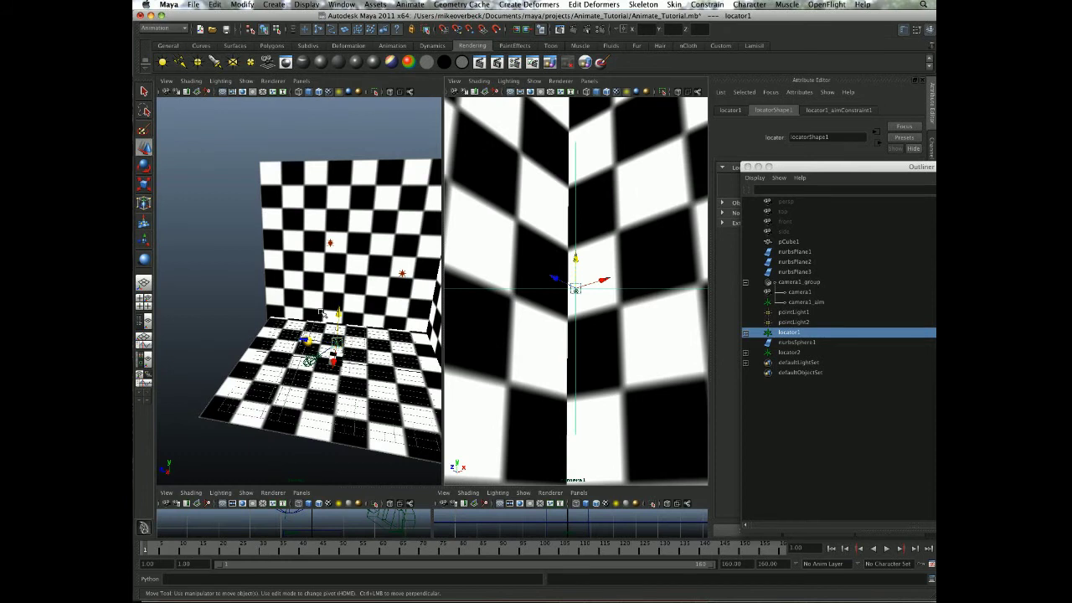
pyautogui.press('space')
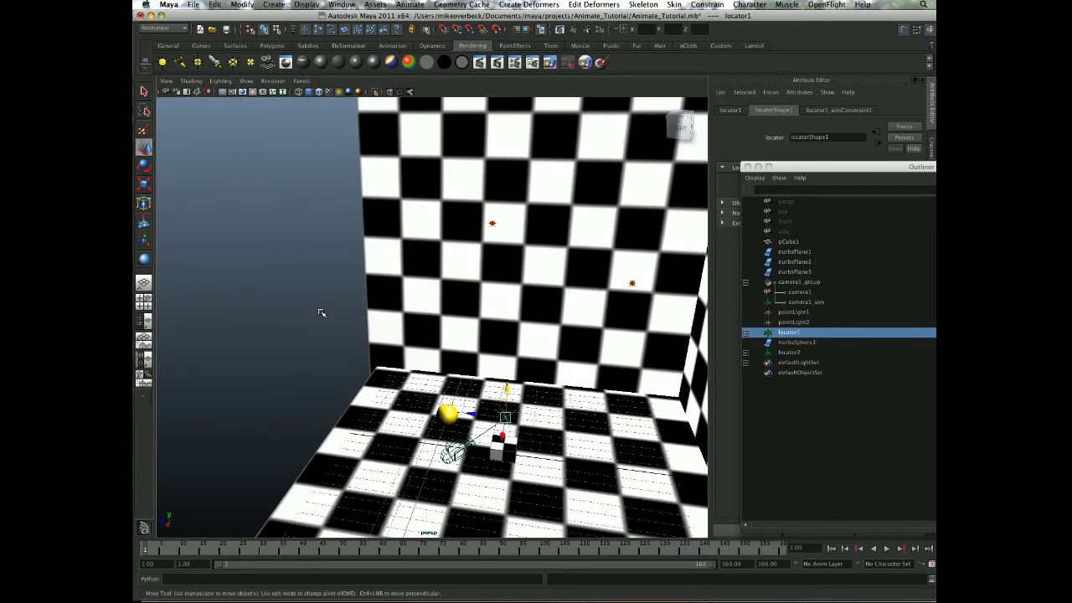
pyautogui.press('q')
pyautogui.keyDown('alt'); pyautogui.moveTo(320, 312); pyautogui.dragTo(469, 402); pyautogui.keyUp('alt')
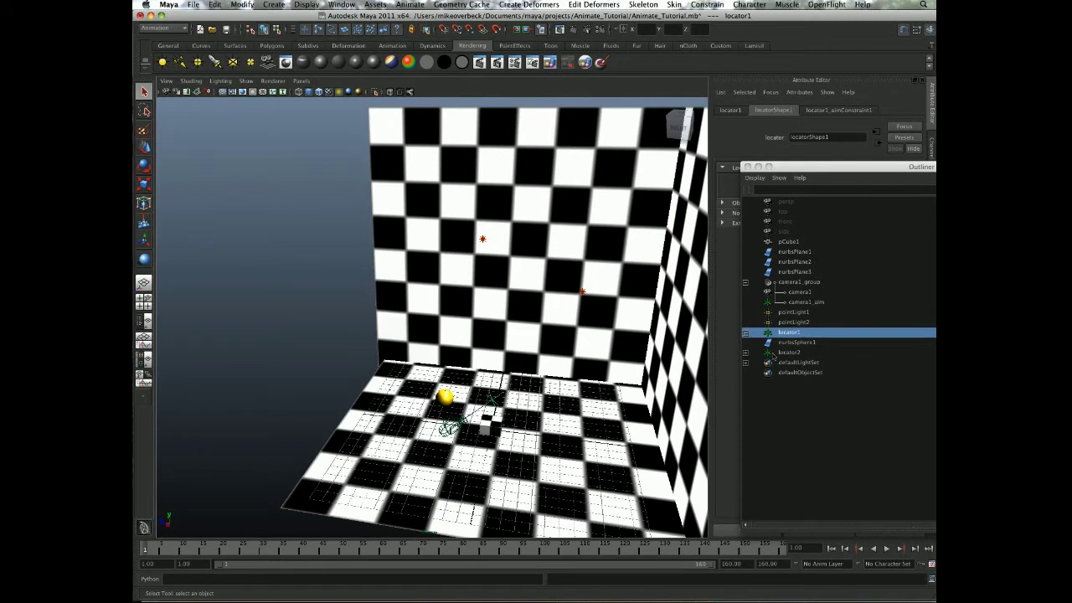
# Select locator2 and camera1 and bake their motion with Edit > Keys > Bake Simulation
pyautogui.keyDown('ctrl'); pyautogui.click(772, 355); pyautogui.keyUp('ctrl')
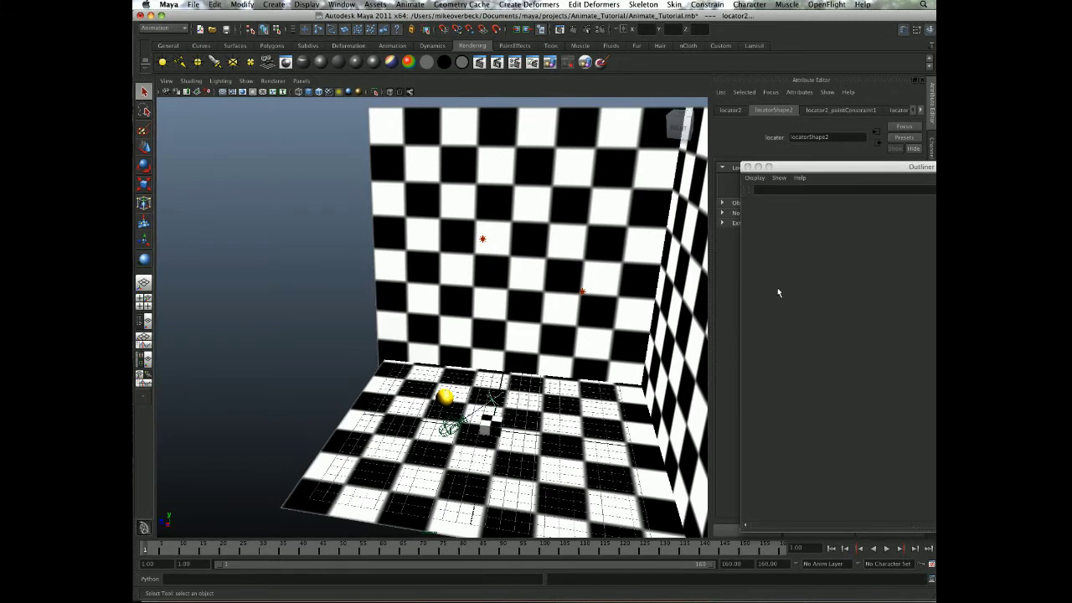
pyautogui.keyDown('ctrl'); pyautogui.click(787, 293); pyautogui.keyUp('ctrl')
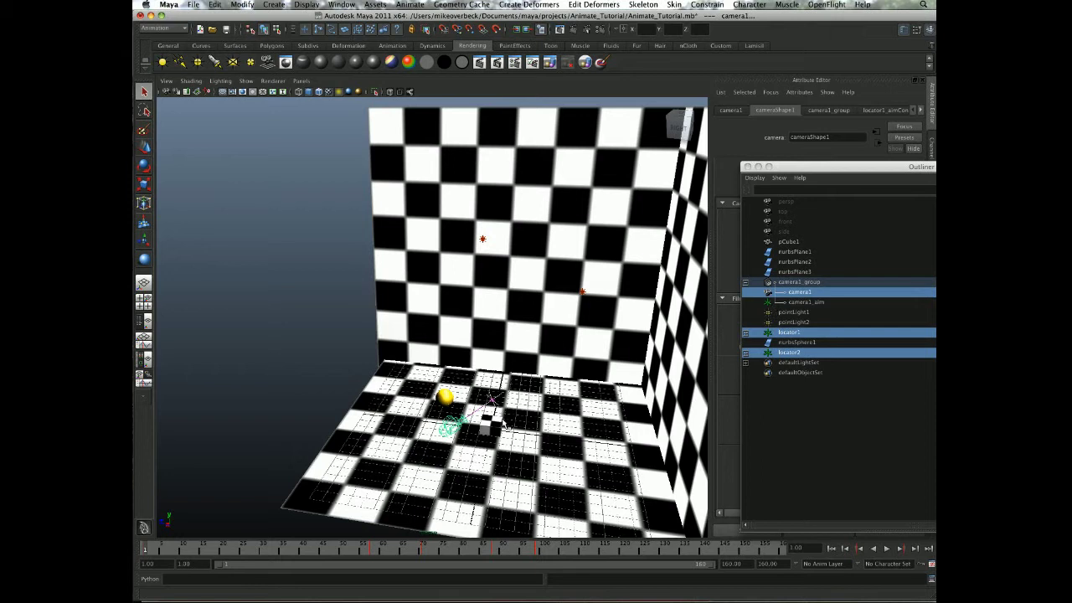
pyautogui.click(216, 4)
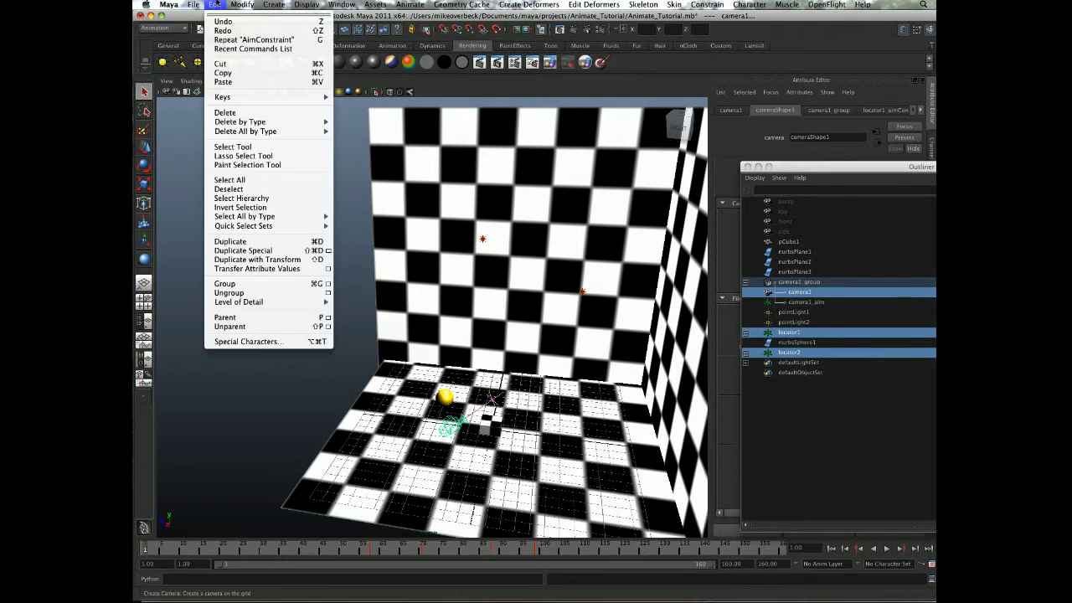
pyautogui.moveTo(237, 101)
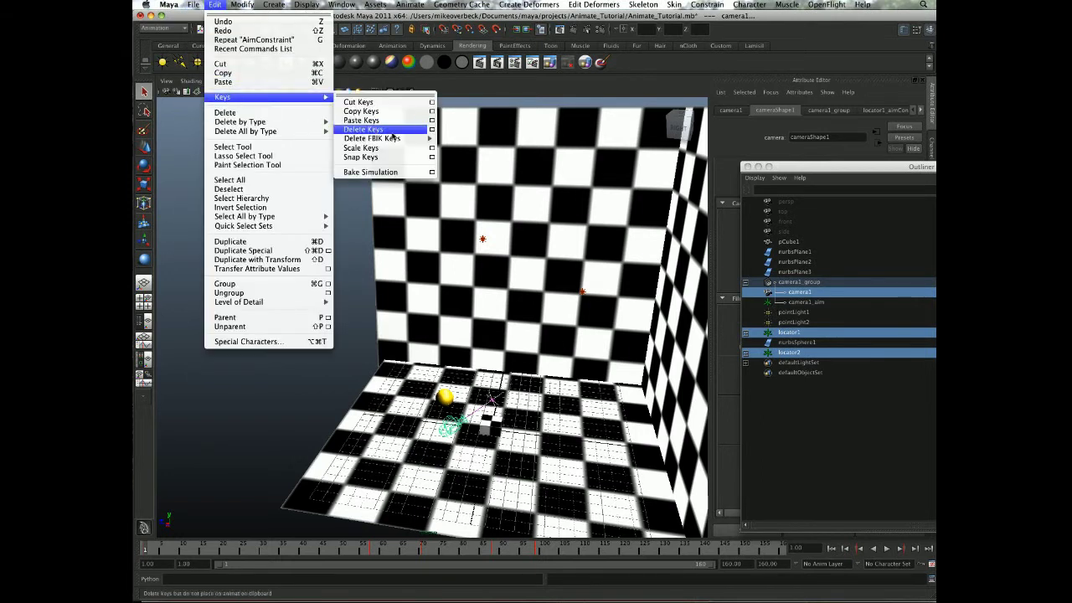
pyautogui.click(412, 173)
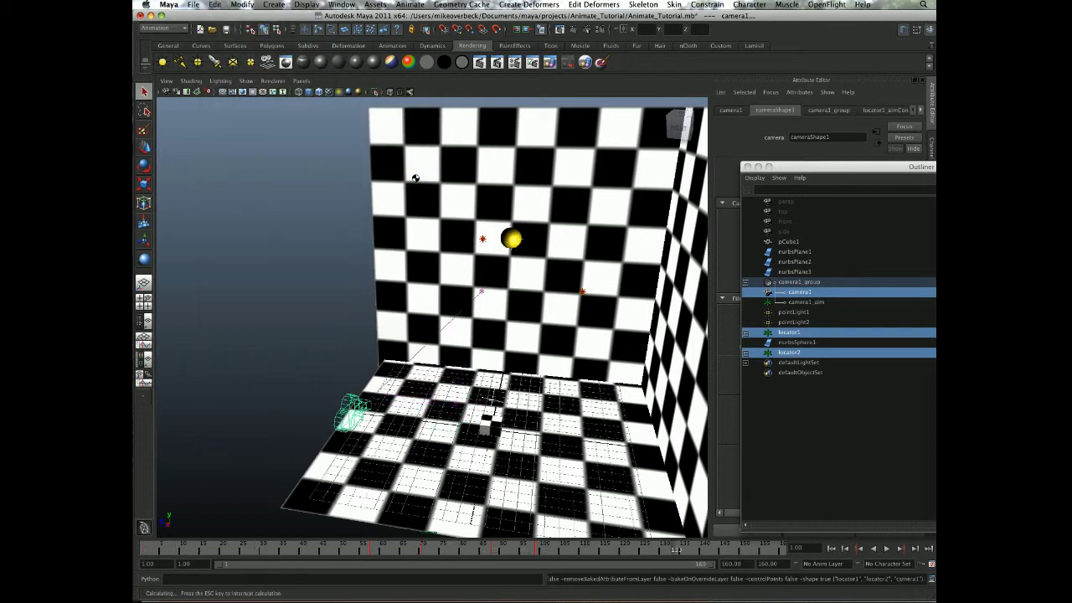
# Play back the timeline to check the baked camera motion, then stop
pyautogui.hotkey('alt', 'v')
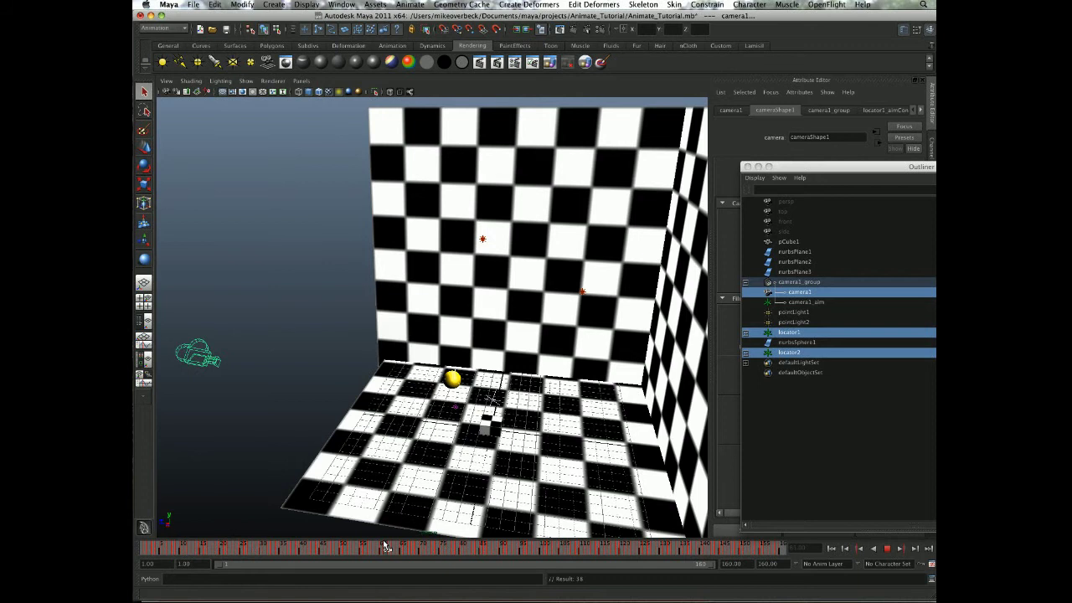
pyautogui.click(885, 548)
pyautogui.click(169, 4)
# Export Selection in mayaAscii format, naming the file ToonBoomTutorial2
pyautogui.moveTo(192, 4)
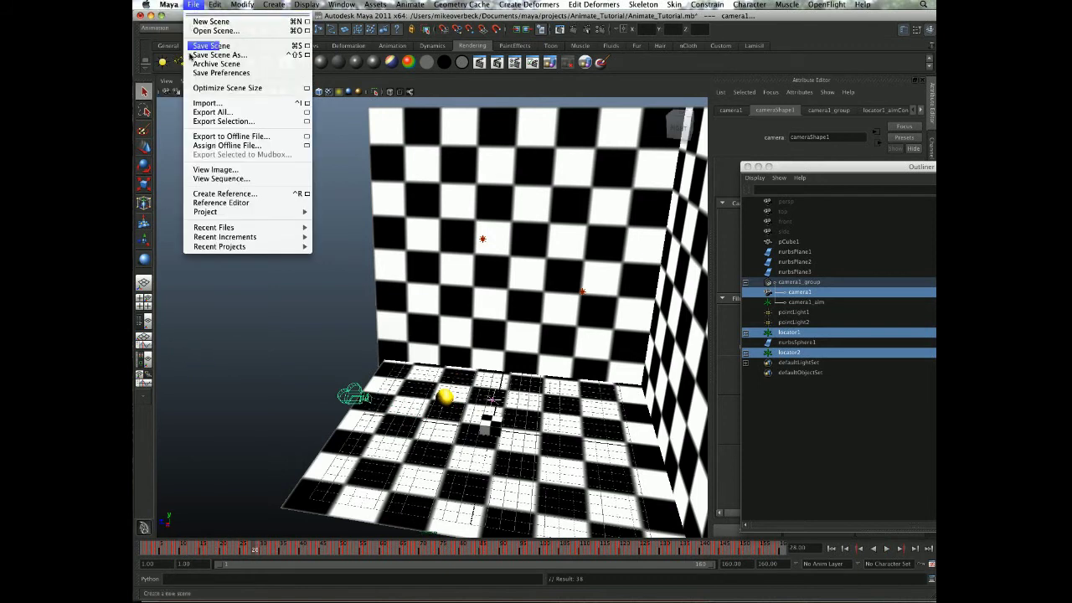
pyautogui.click(307, 122)
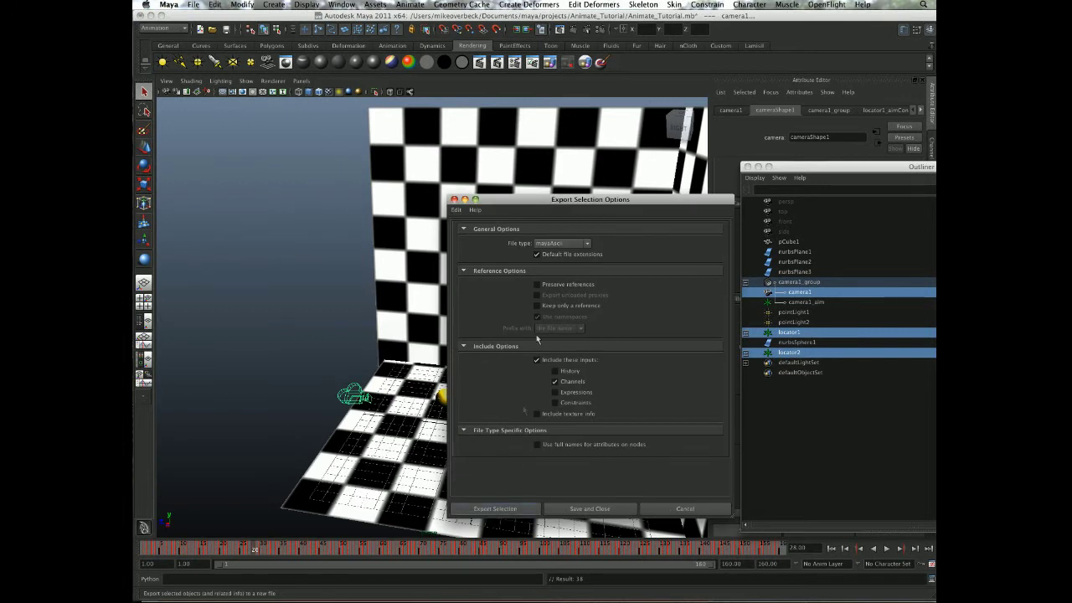
pyautogui.click(543, 243)
pyautogui.click(473, 239)
pyautogui.click(481, 509)
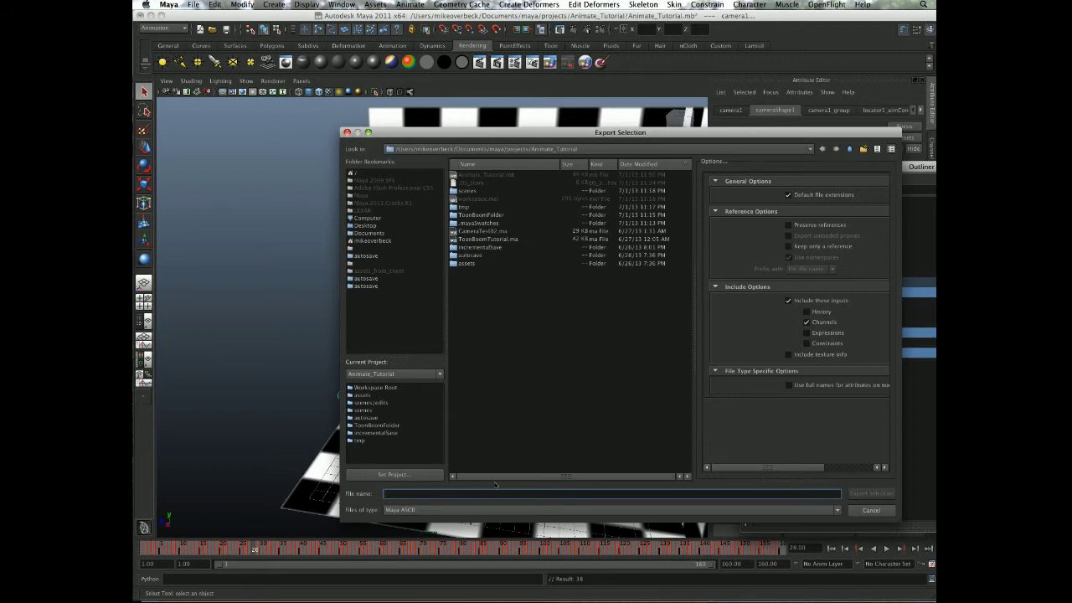
pyautogui.write('Toon')
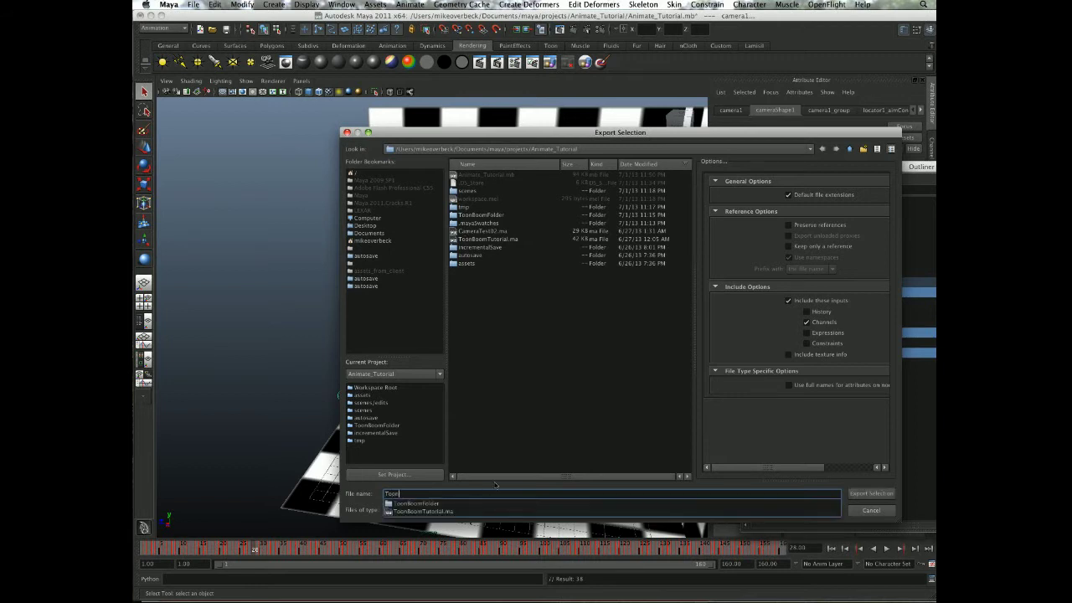
pyautogui.write('BoomTut')
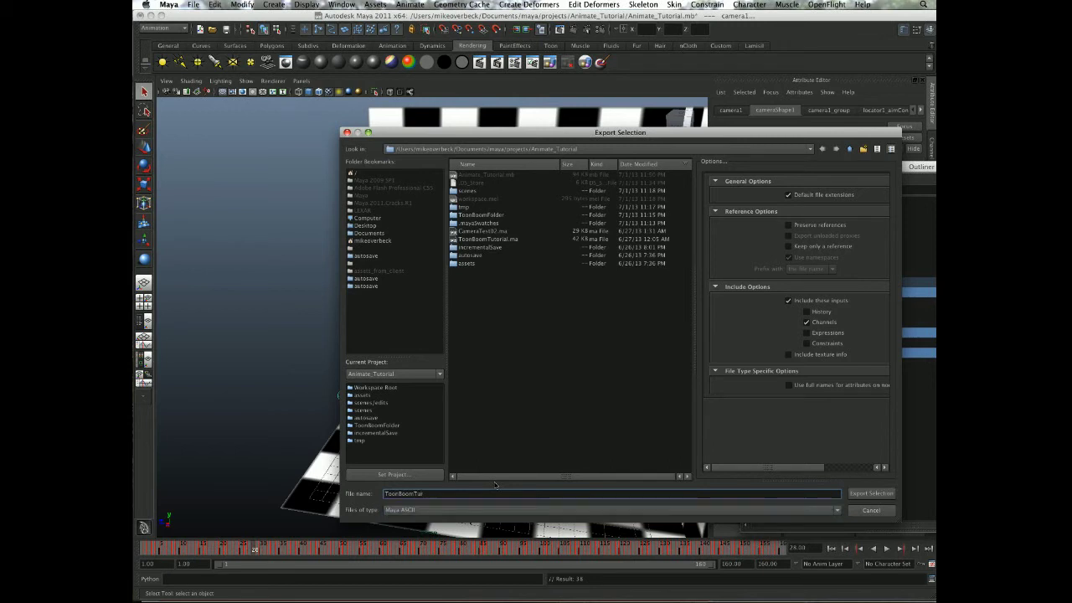
pyautogui.write('orial2')
pyautogui.click(870, 494)
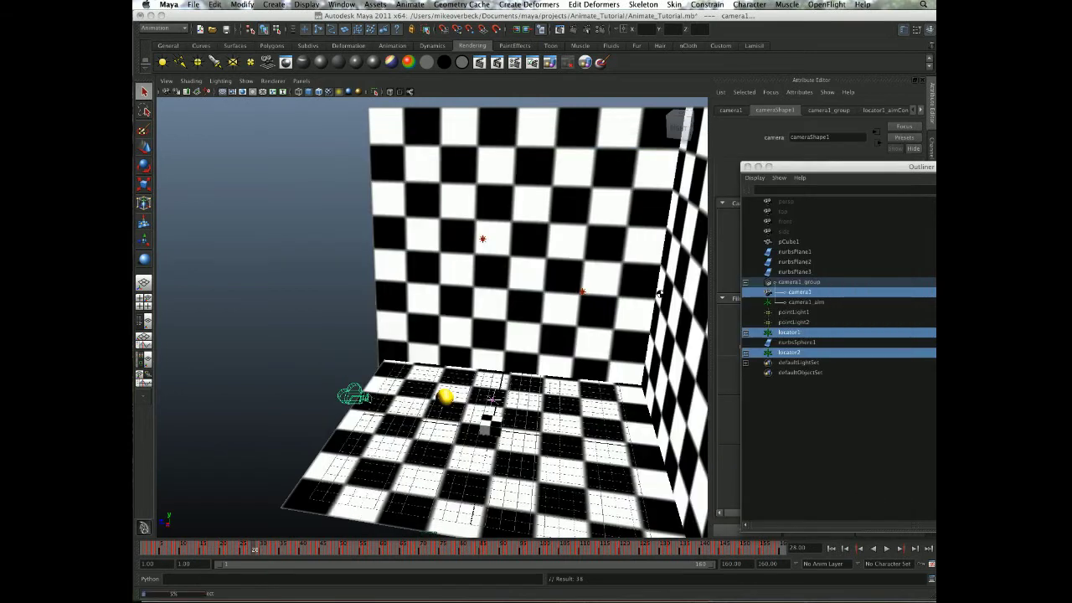
# Switch from Maya to Animate Pro, widen the Camera view, and stop playback at frame 1
pyautogui.click(305, 17)
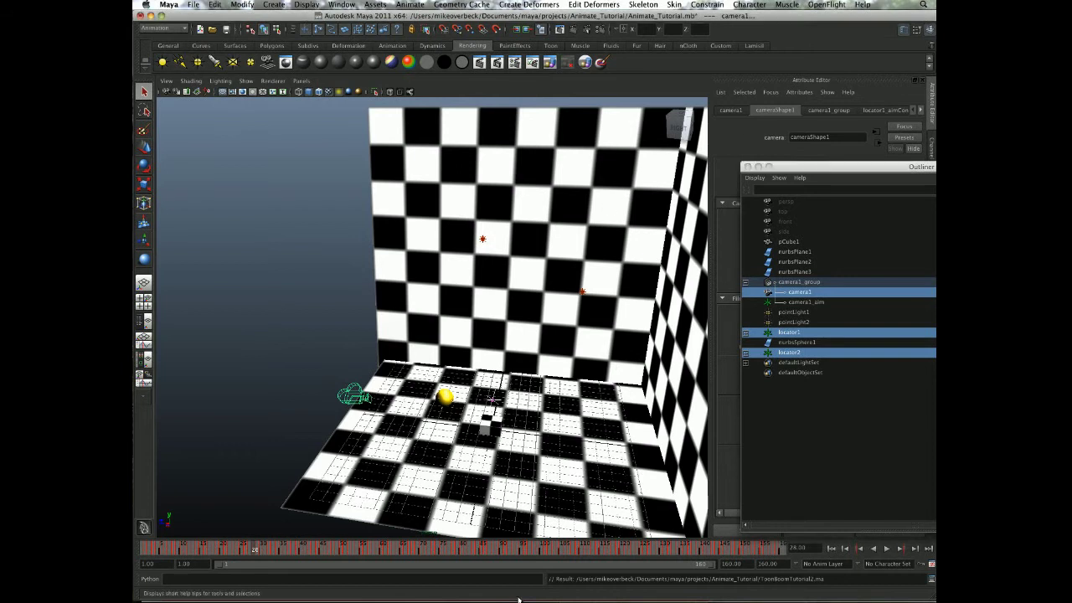
pyautogui.moveTo(546, 590)
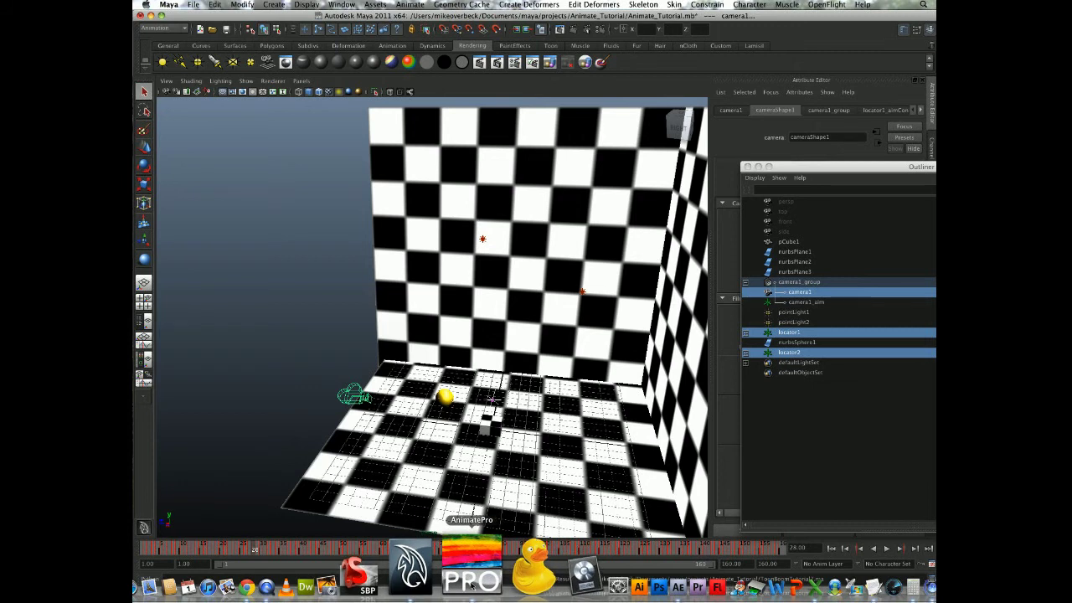
pyautogui.click(472, 578)
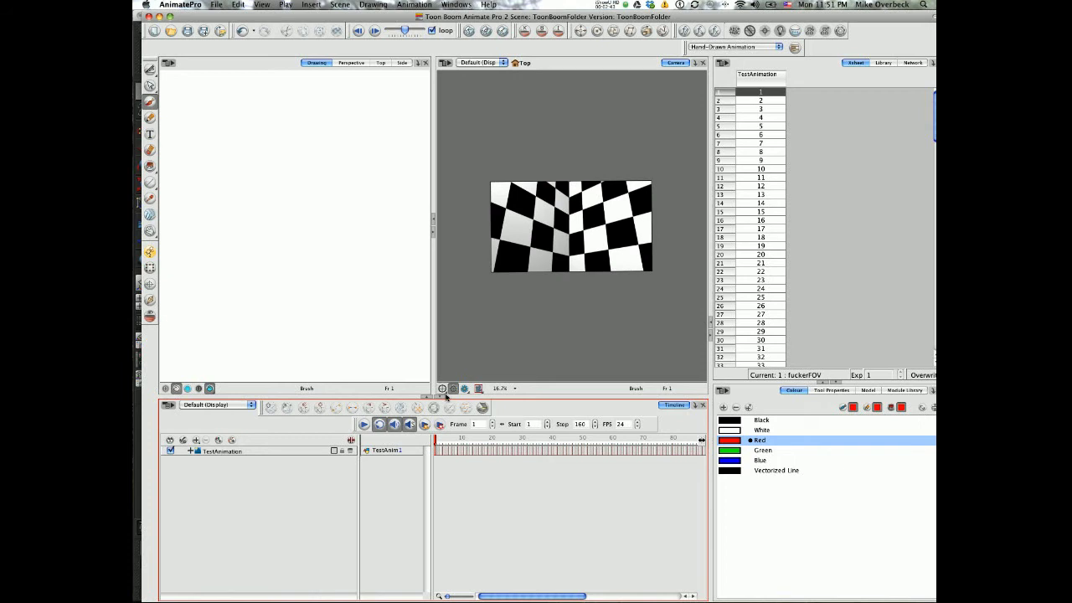
pyautogui.moveTo(432, 319); pyautogui.dragTo(424, 319)
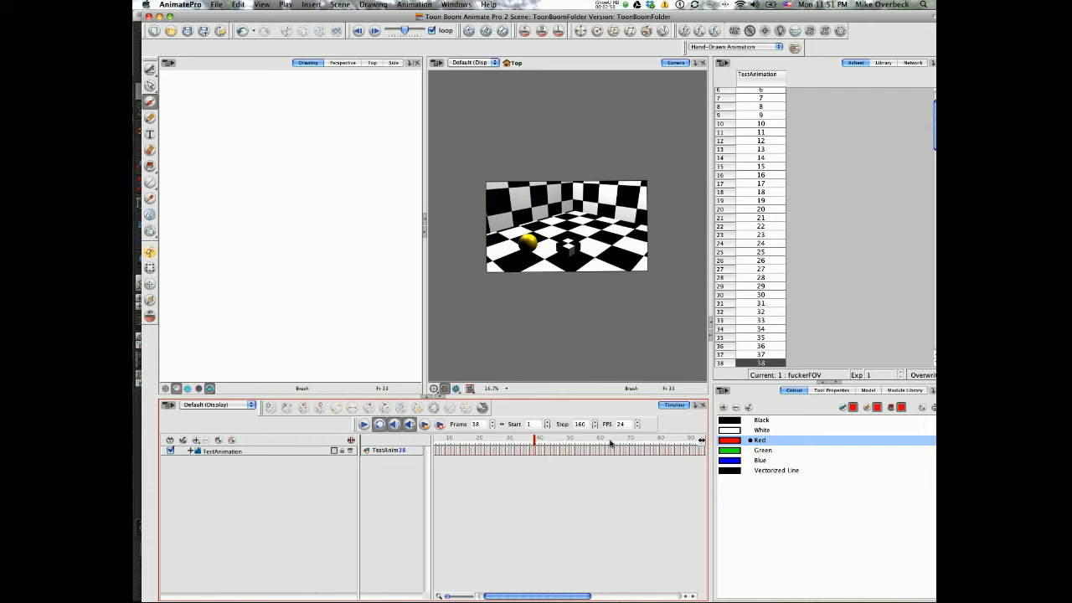
pyautogui.press('Return')
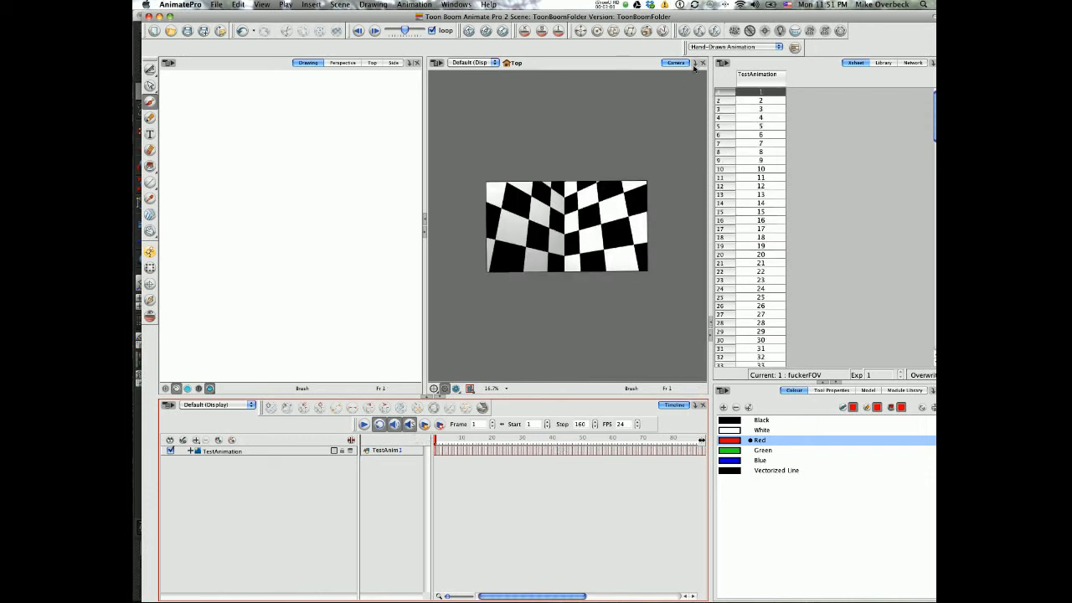
pyautogui.click(695, 64)
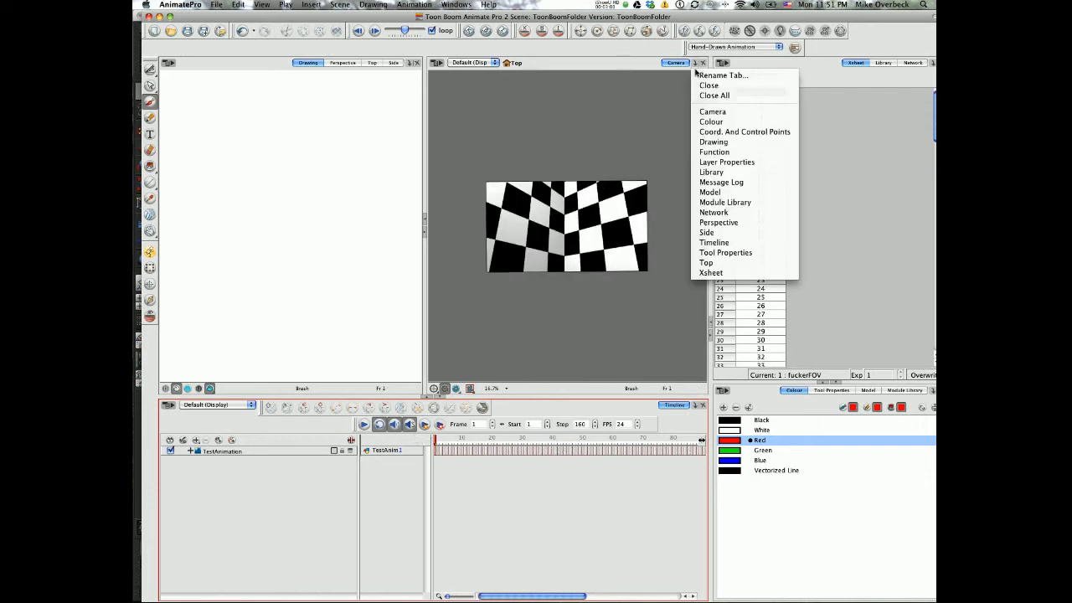
# Add a Top view, show frame 33 in the Camera view, and make the timeline taller
pyautogui.click(720, 262)
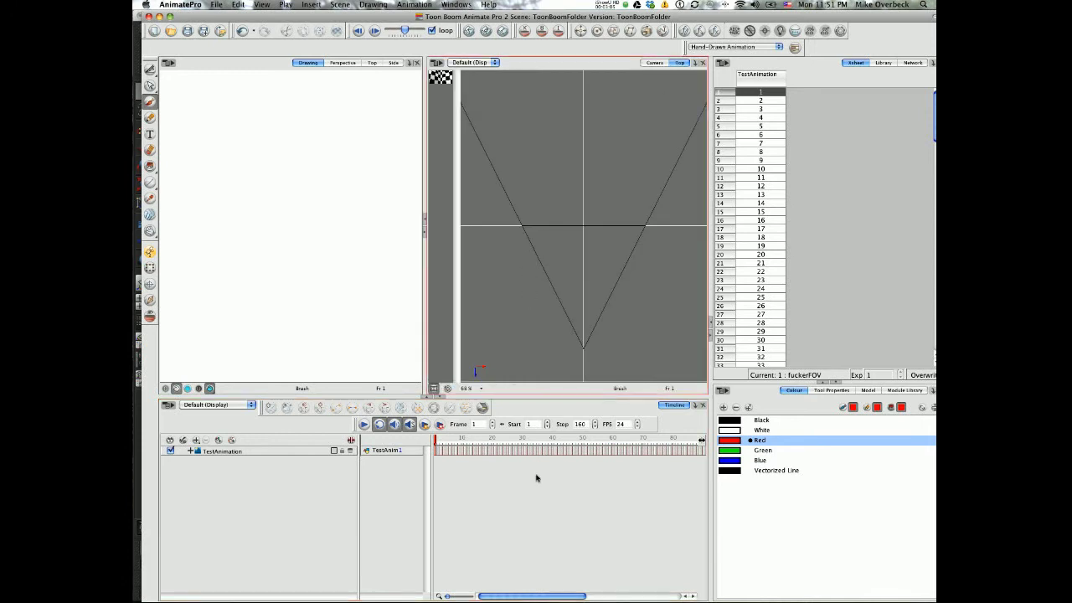
pyautogui.moveTo(460, 449); pyautogui.dragTo(531, 448)
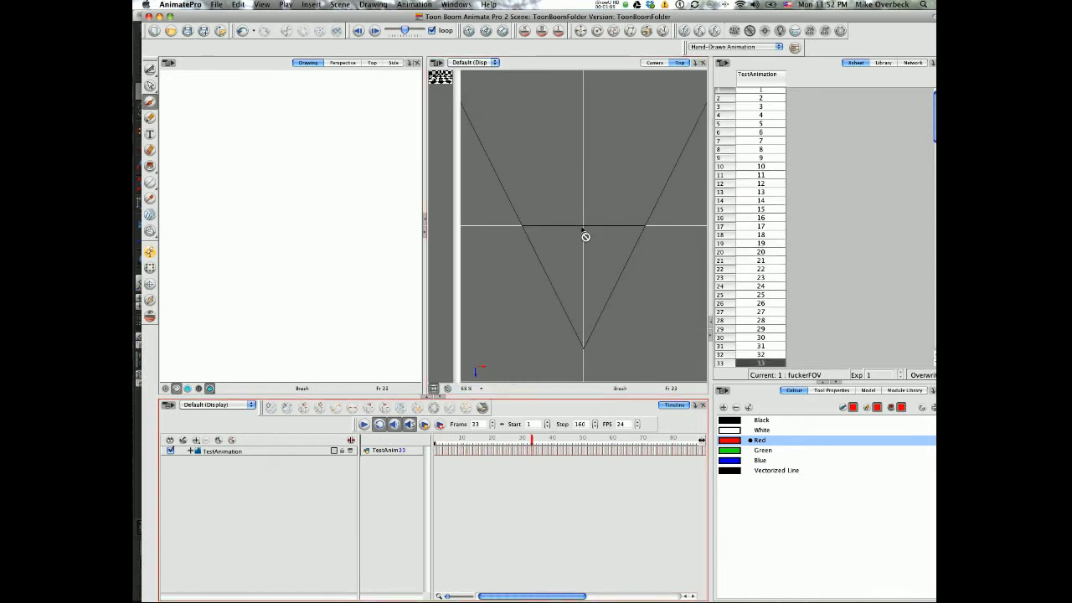
pyautogui.click(654, 63)
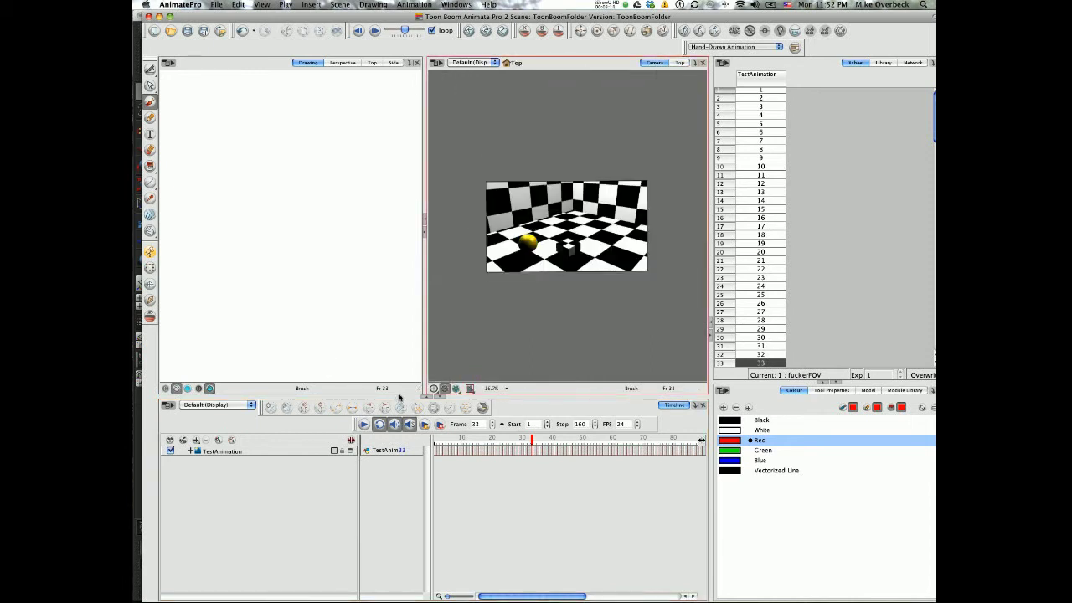
pyautogui.moveTo(393, 397); pyautogui.dragTo(391, 380)
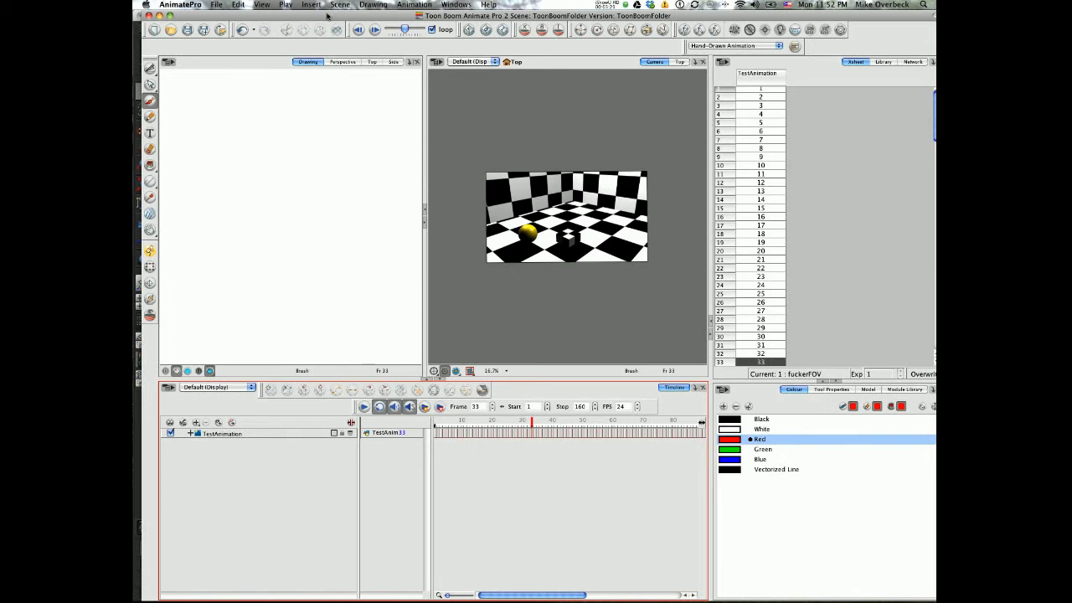
# In Scene Settings, choose the cubic 24×24×24 alignment preset
pyautogui.click(339, 5)
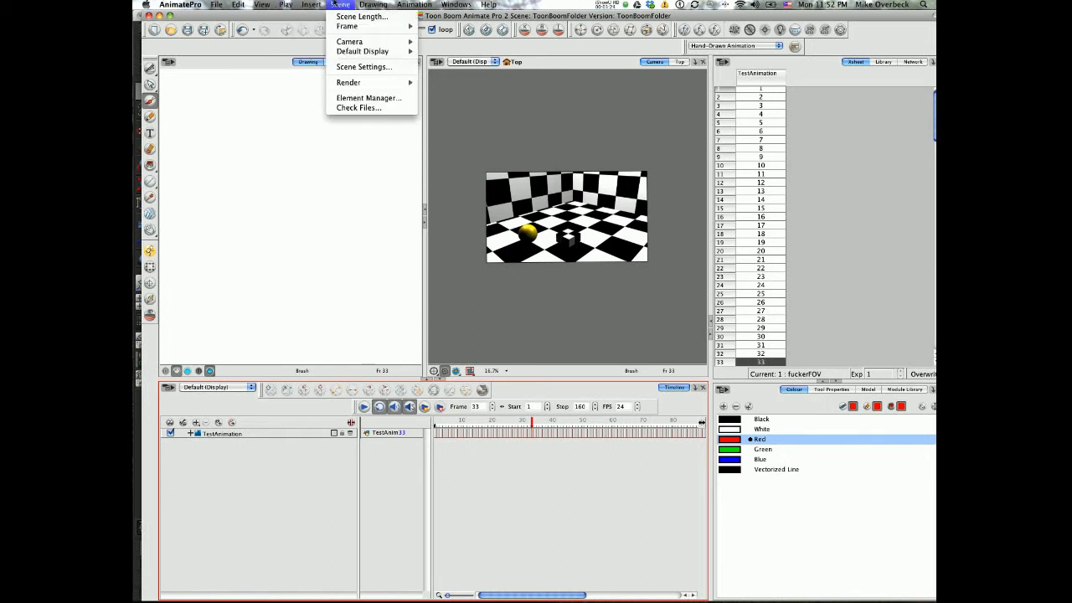
pyautogui.click(341, 56)
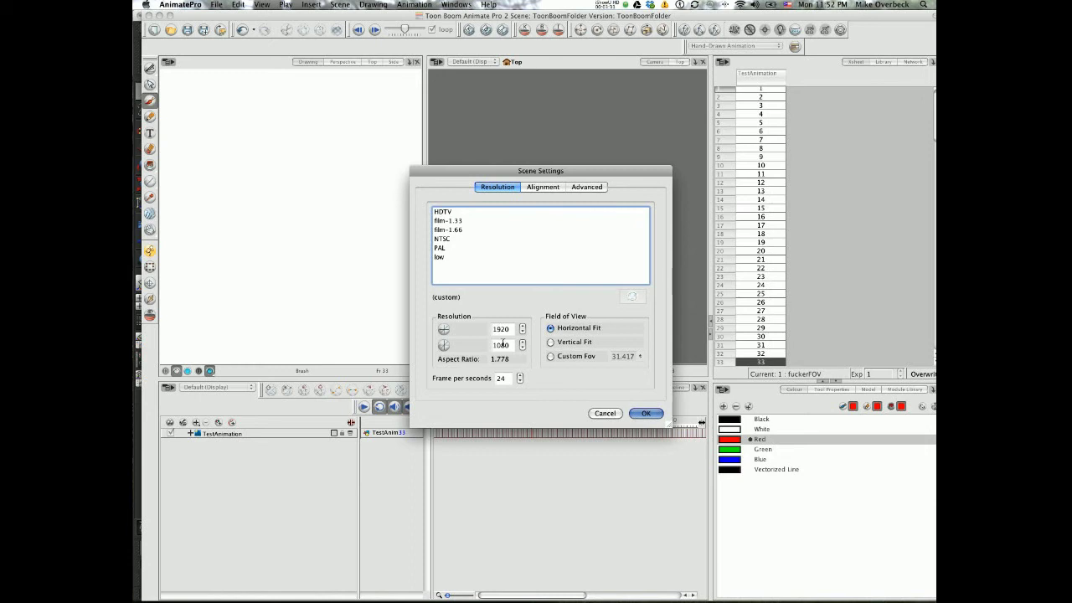
pyautogui.click(543, 187)
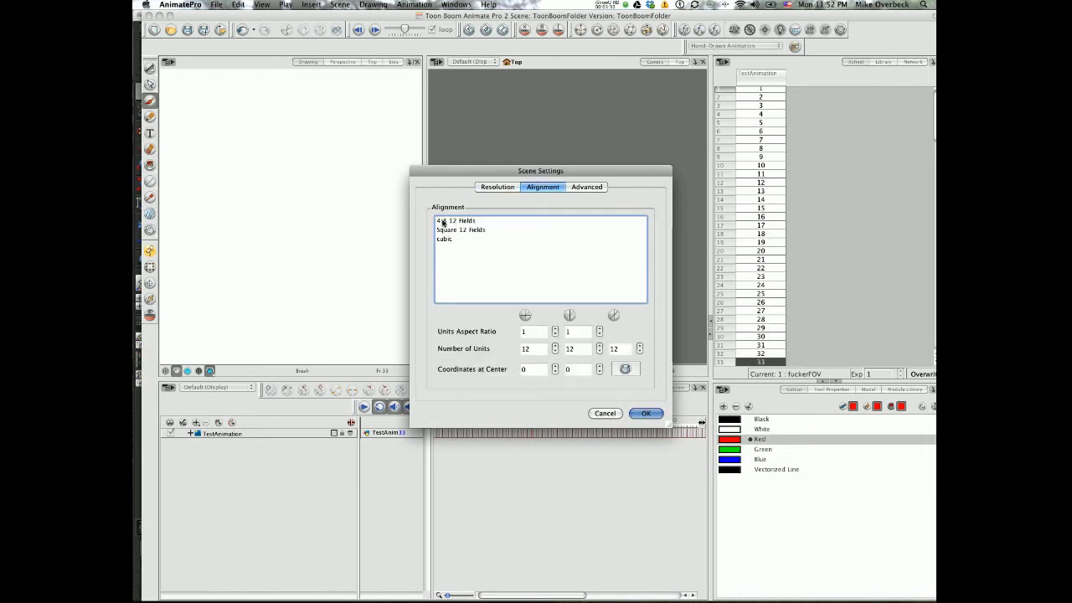
pyautogui.click(454, 221)
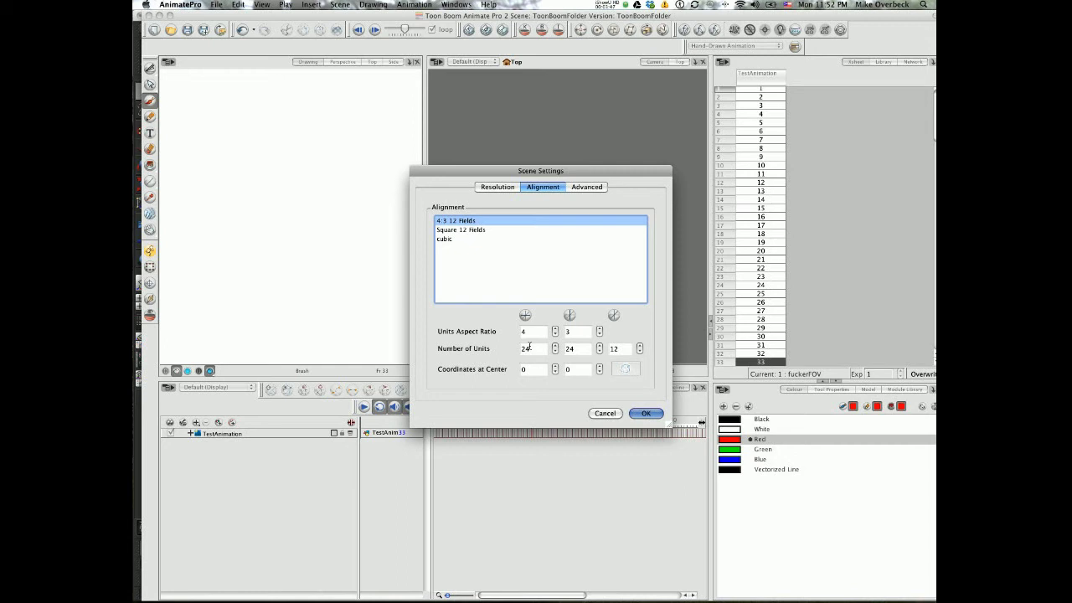
pyautogui.click(445, 240)
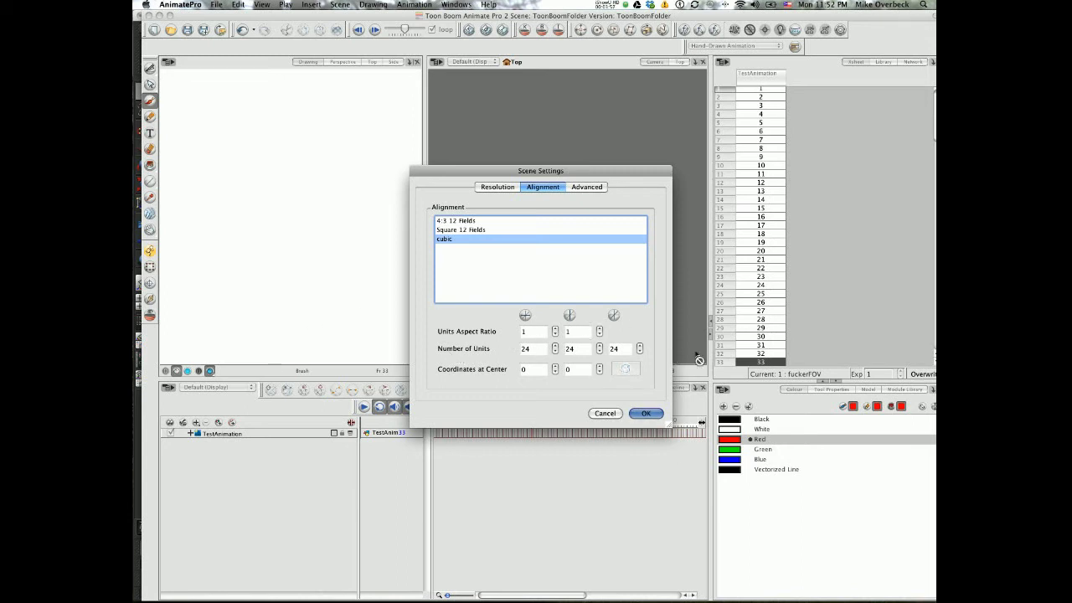
# Check the Advanced and Resolution tabs, then apply the cubic alignment with OK
pyautogui.click(584, 188)
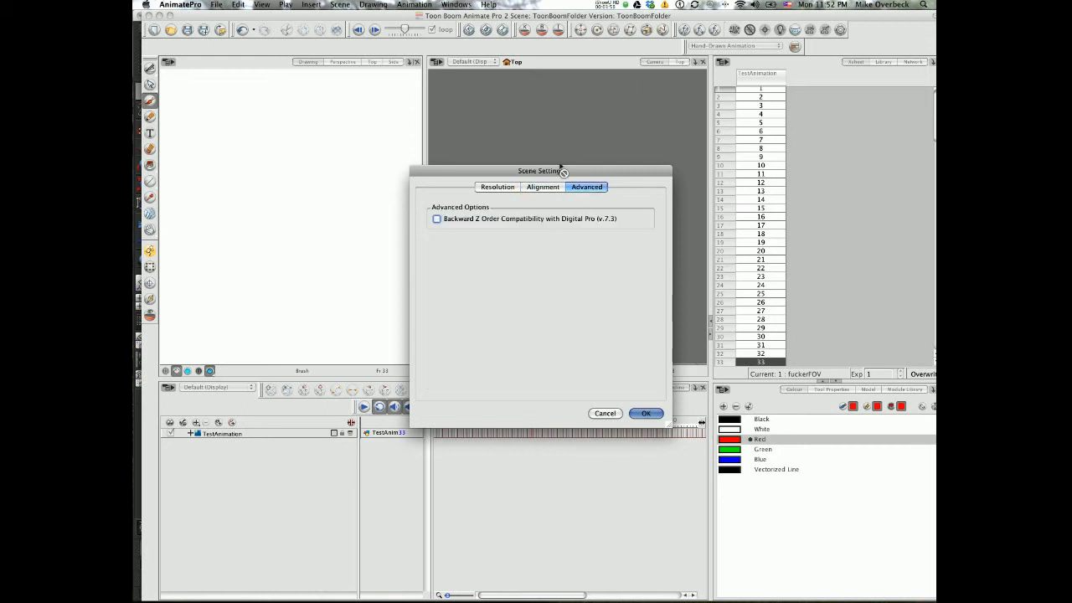
pyautogui.click(542, 187)
pyautogui.click(497, 188)
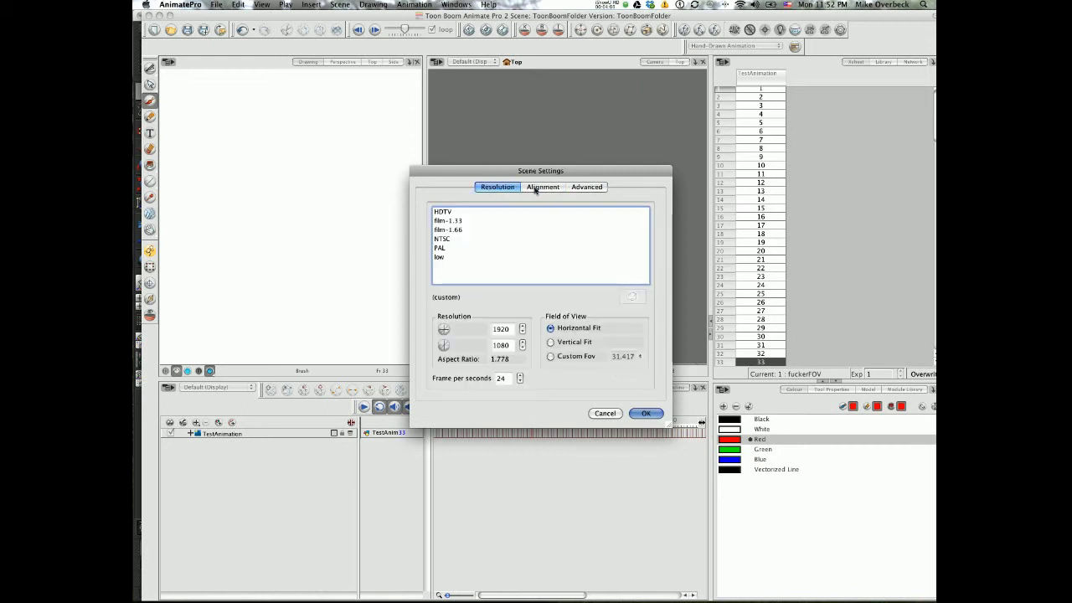
pyautogui.click(533, 187)
pyautogui.click(496, 187)
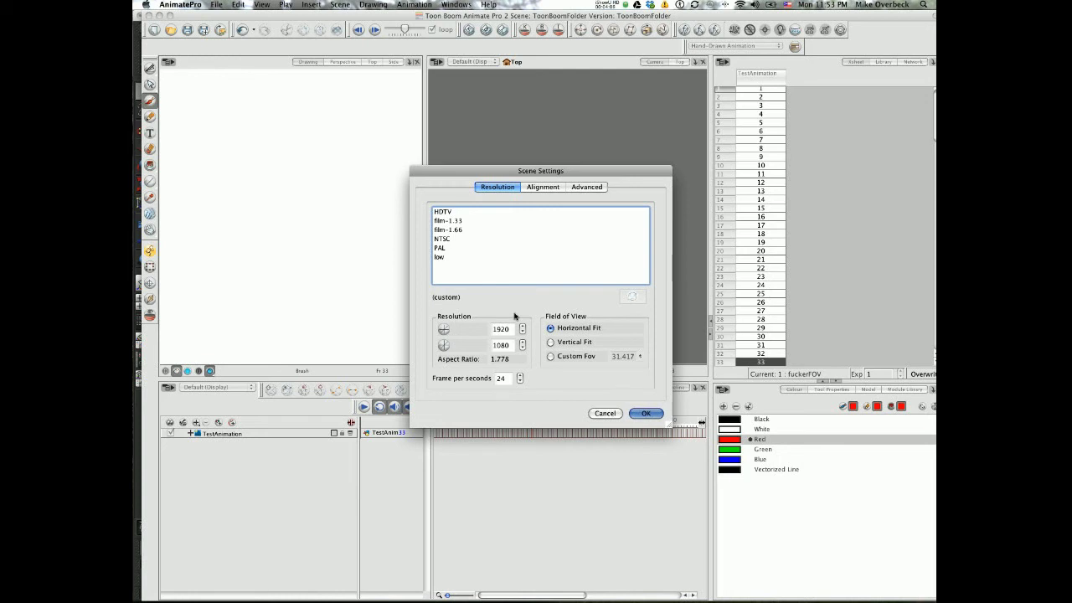
pyautogui.click(542, 187)
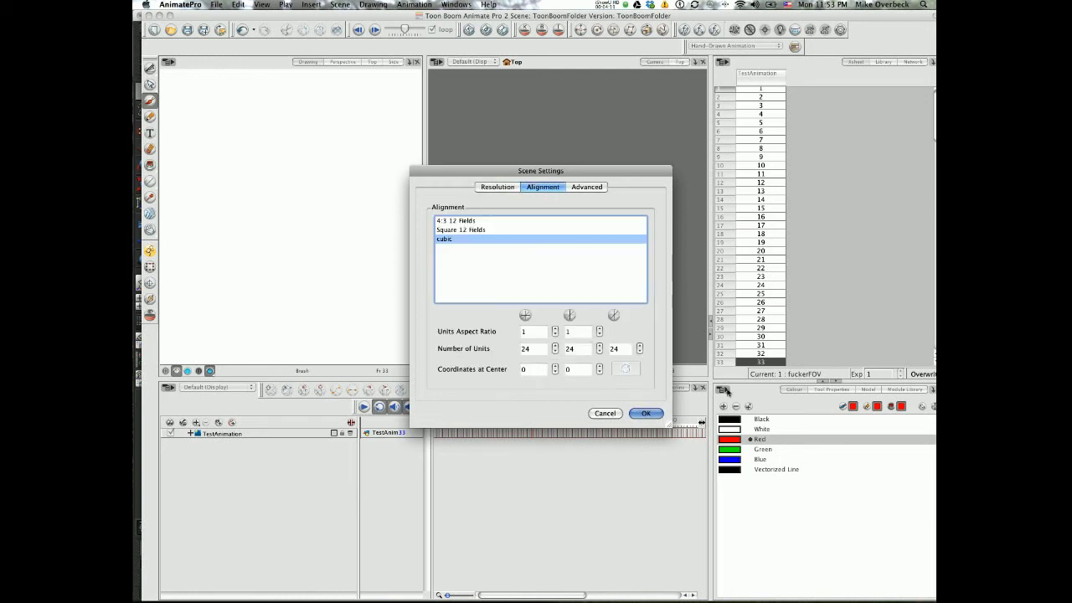
pyautogui.click(646, 413)
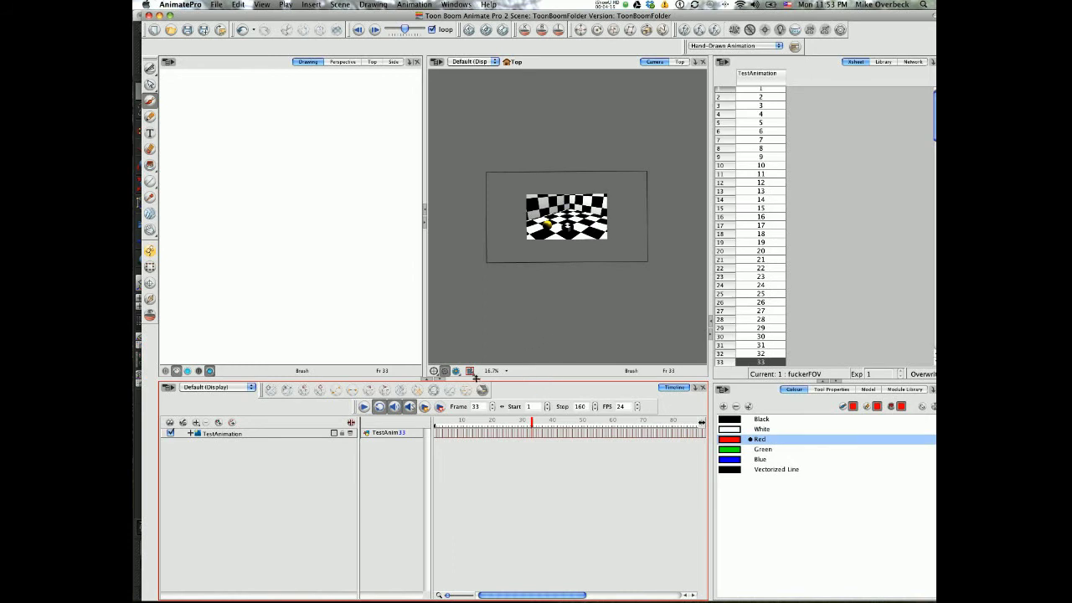
# Play the animation, then reopen Scene Settings and reconfirm the cubic 24-unit alignment
pyautogui.click(364, 406)
pyautogui.click(311, 4)
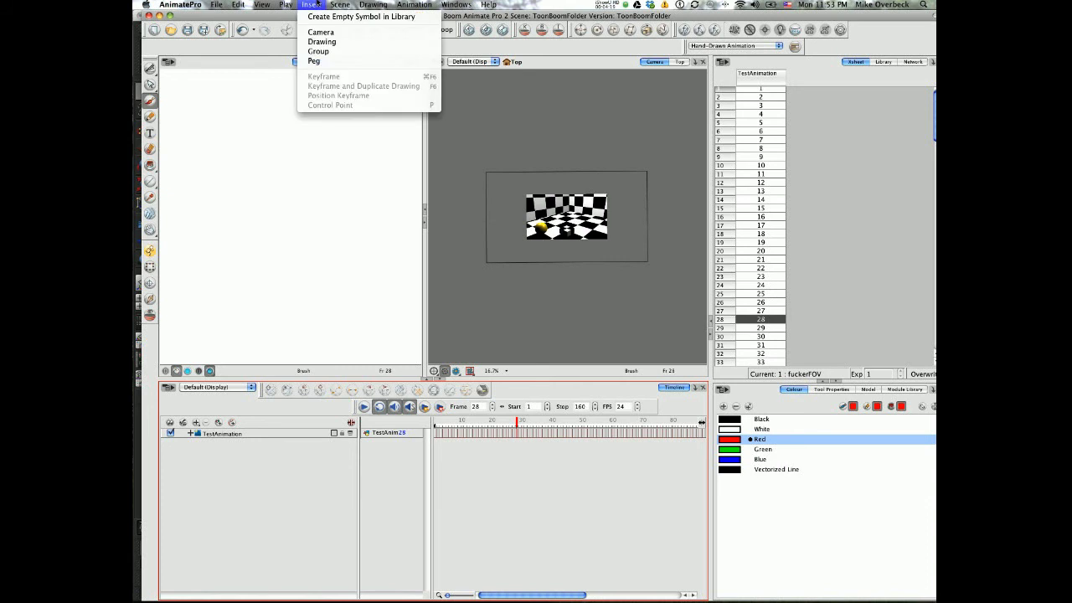
pyautogui.click(339, 63)
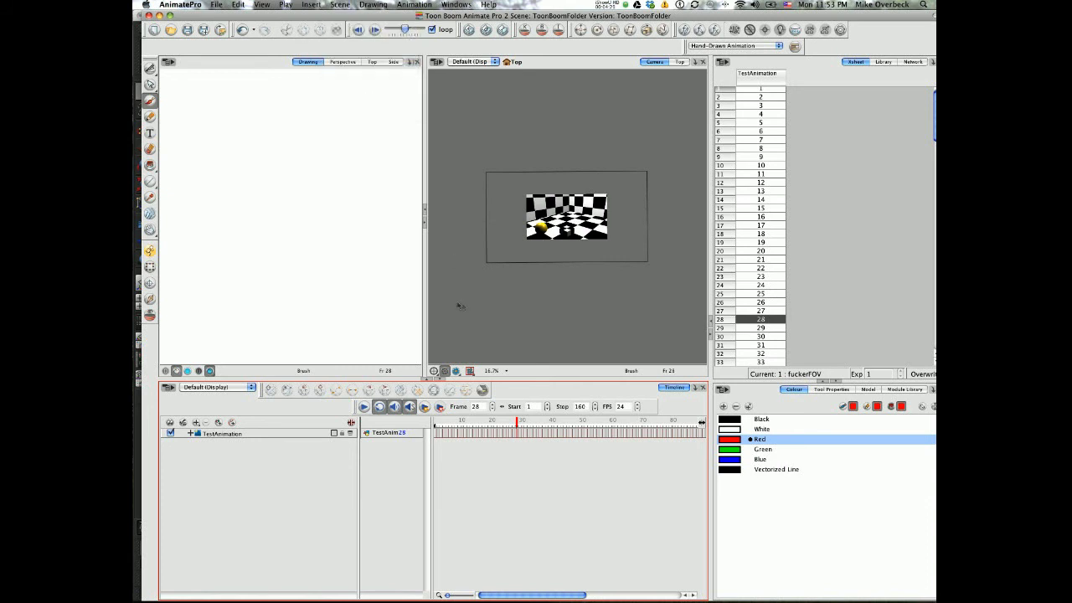
pyautogui.click(543, 187)
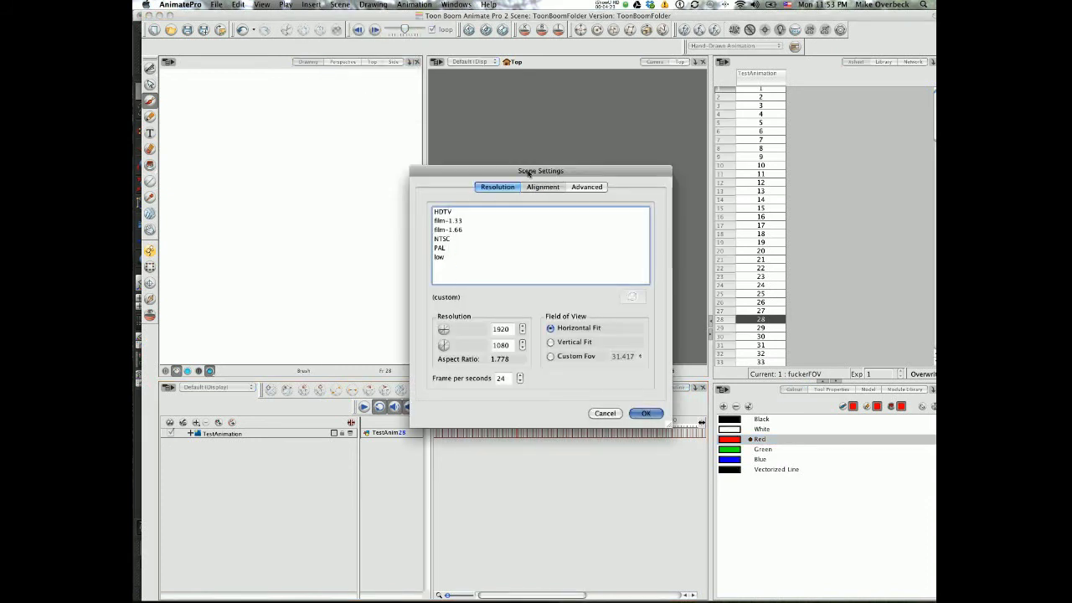
pyautogui.click(493, 187)
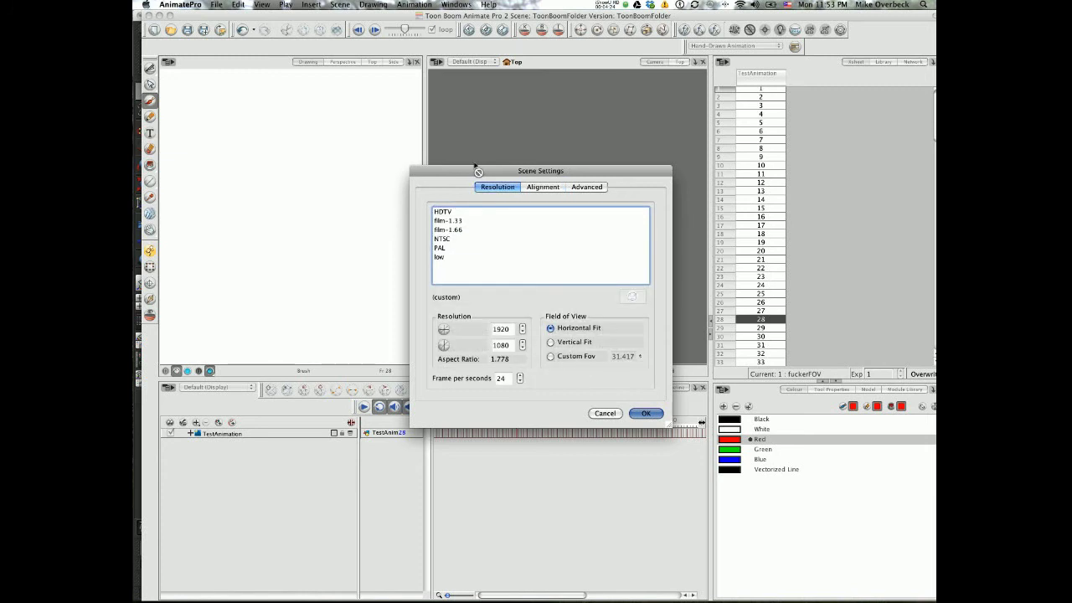
pyautogui.click(536, 187)
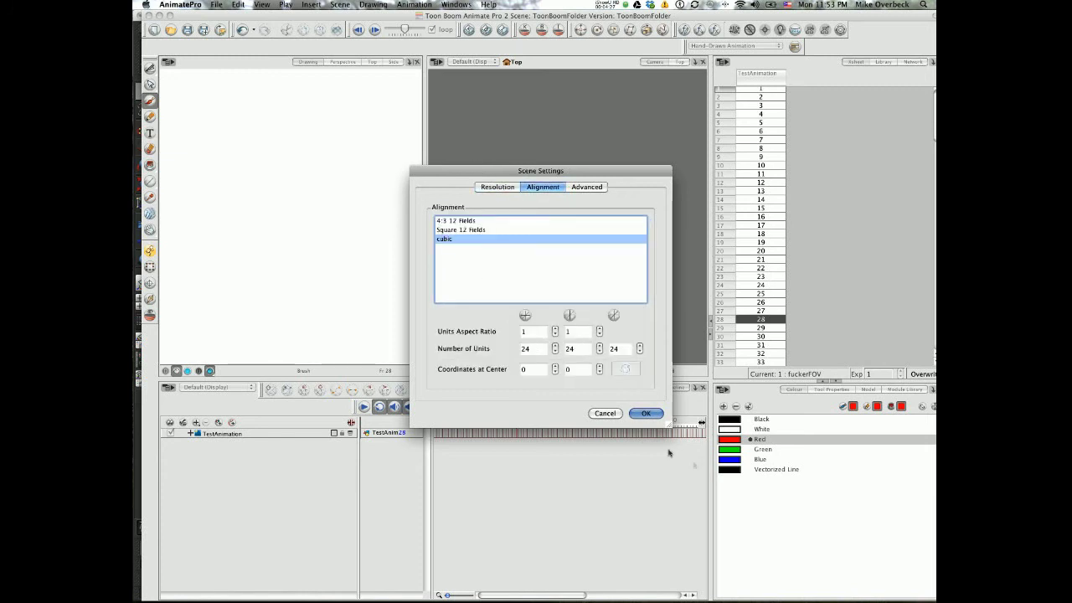
pyautogui.click(643, 415)
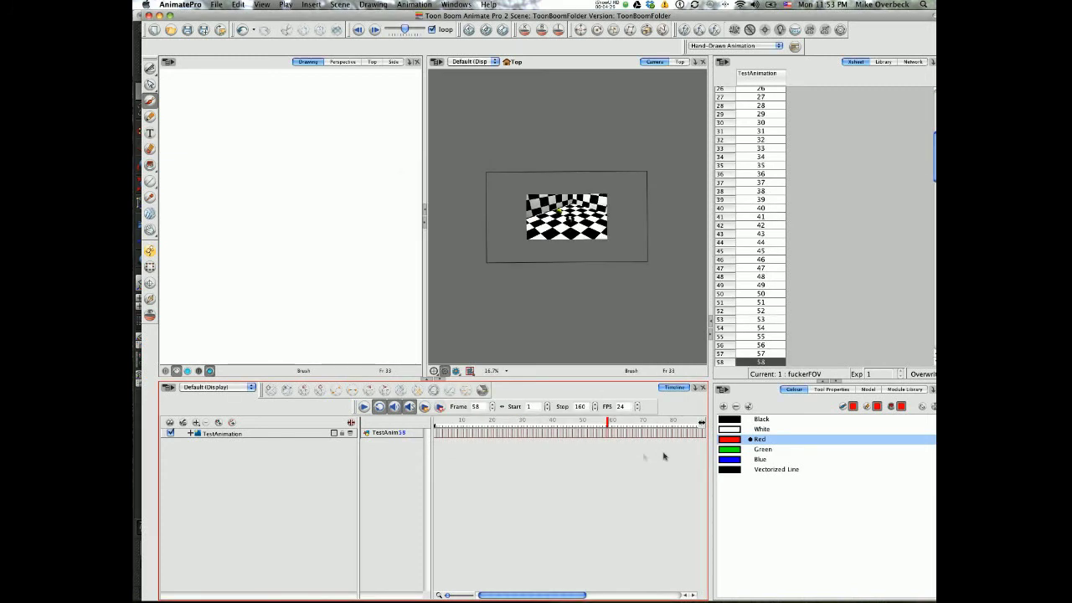
pyautogui.click(207, 434)
# In TestAnimation's layer properties, lock the scale at 2 and enable 3D
pyautogui.click(216, 433)
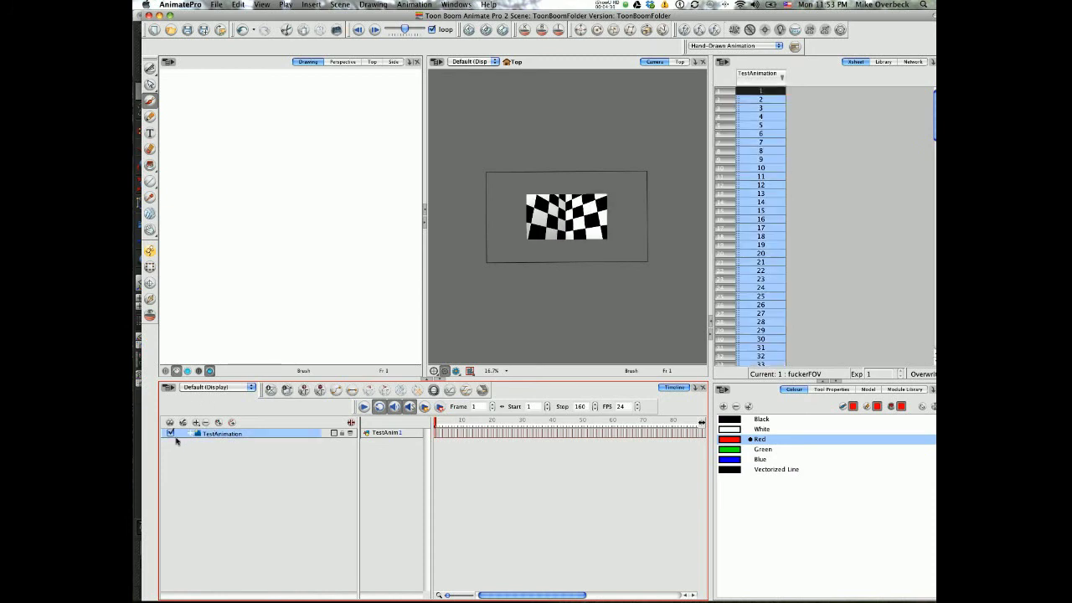
pyautogui.click(192, 434)
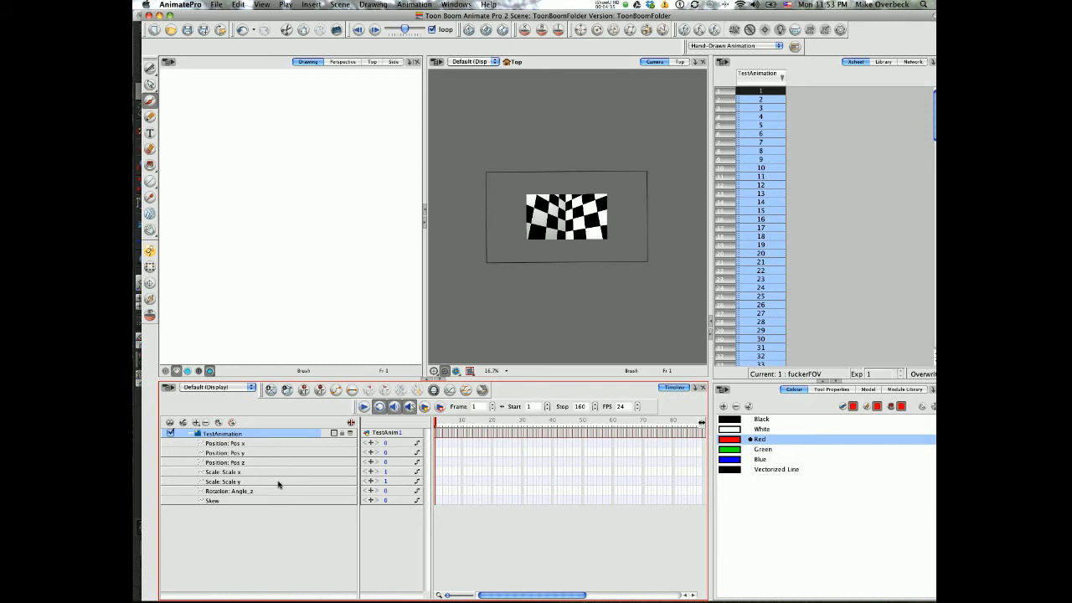
pyautogui.doubleClick(222, 433)
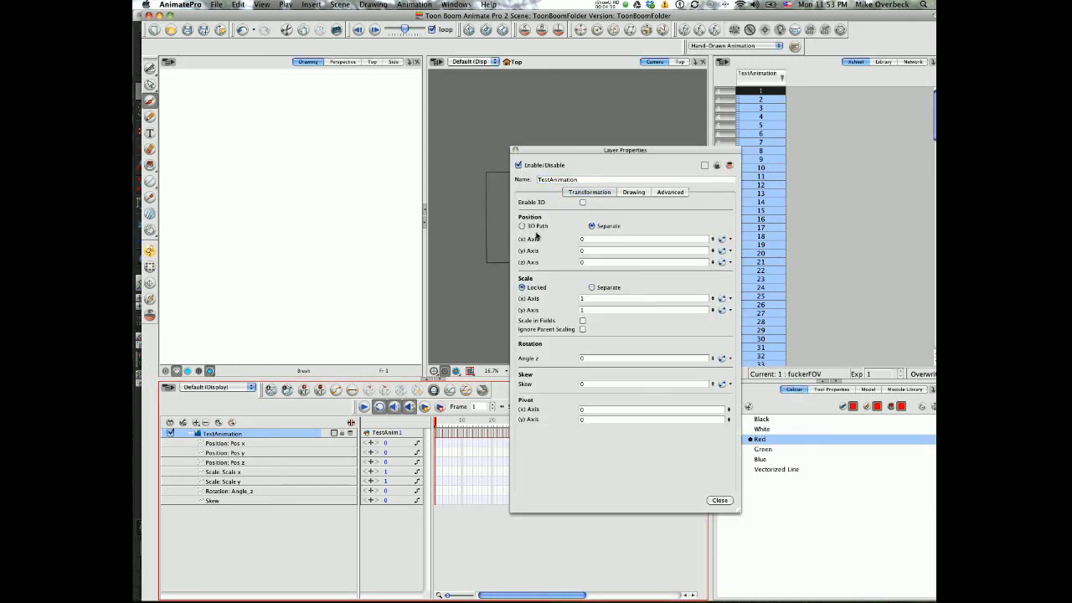
pyautogui.click(536, 287)
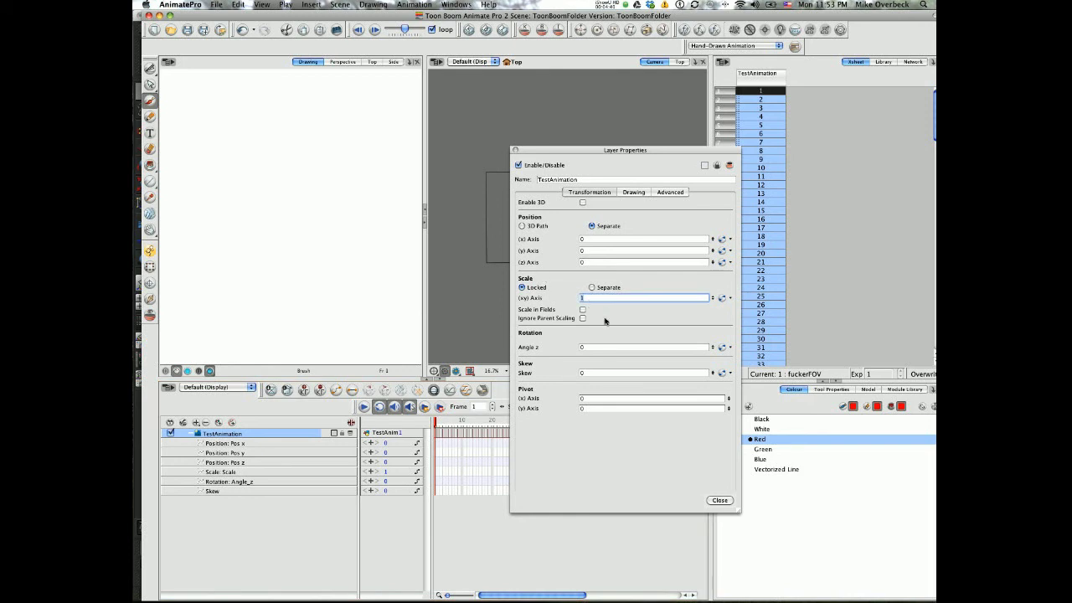
pyautogui.write('2')
pyautogui.click(582, 203)
pyautogui.click(720, 500)
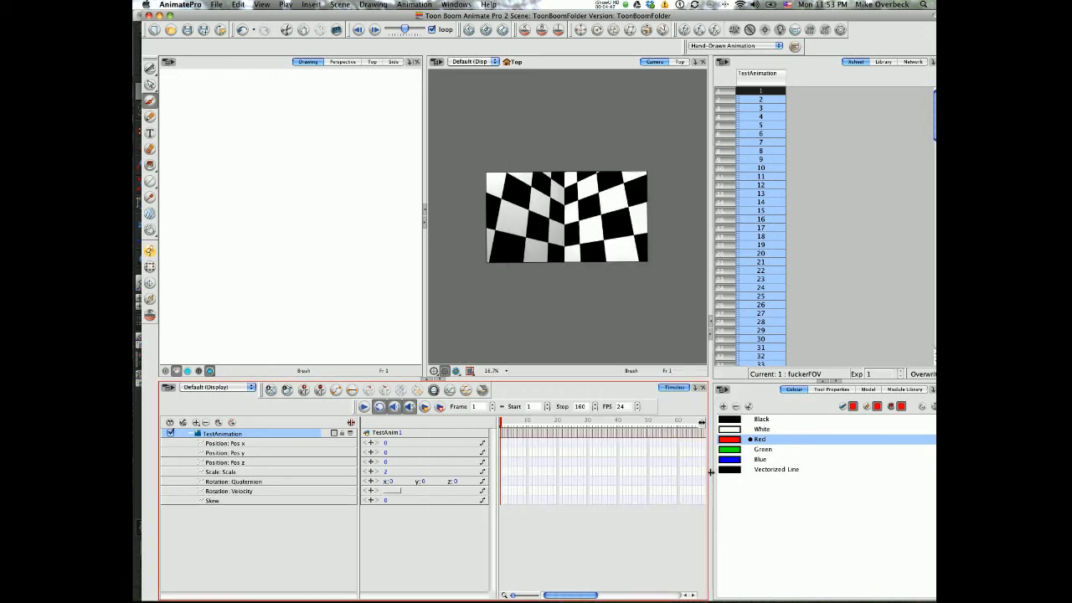
# Scrub the frames to preview, then collapse TestAnimation's function rows
pyautogui.moveTo(518, 422); pyautogui.dragTo(343, 433)
pyautogui.click(351, 422)
pyautogui.click(191, 434)
# At frame 4, add a new Camera layer to the scene
pyautogui.click(251, 528)
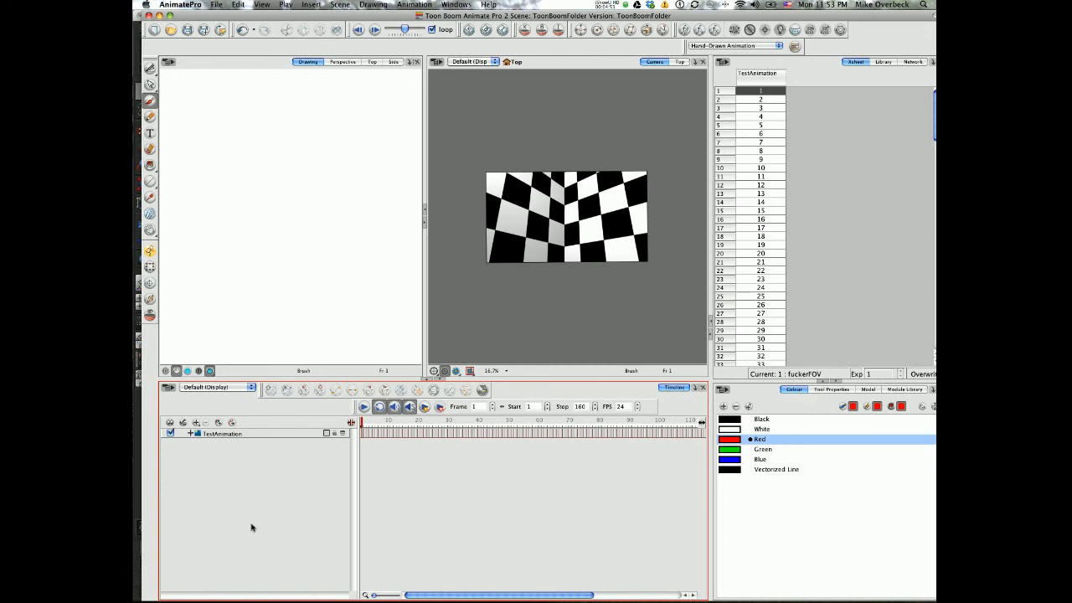
pyautogui.click(371, 424)
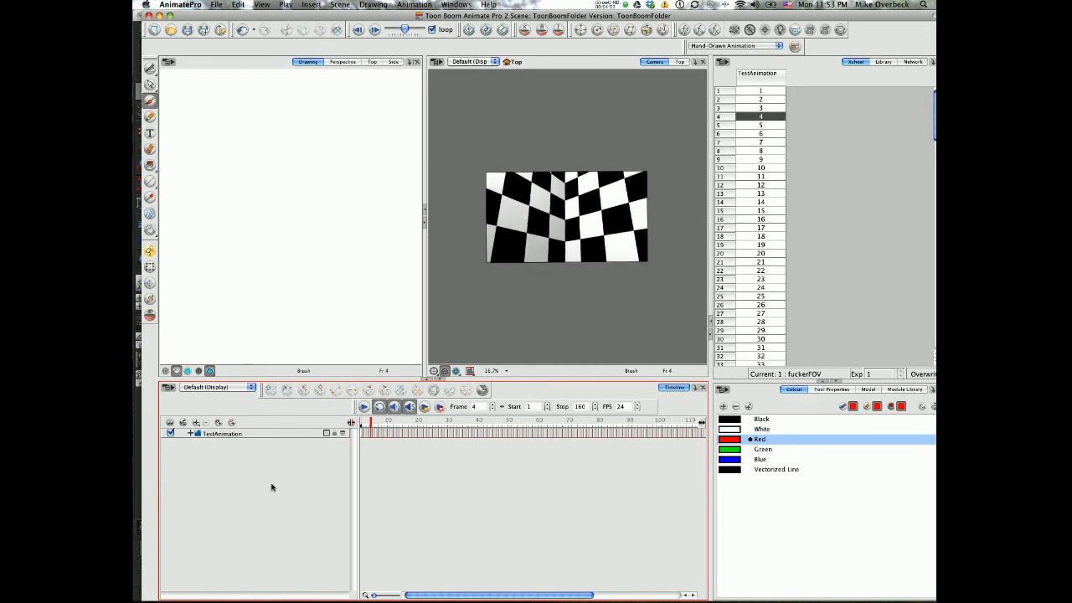
pyautogui.click(279, 3)
pyautogui.click(200, 432)
pyautogui.click(211, 431)
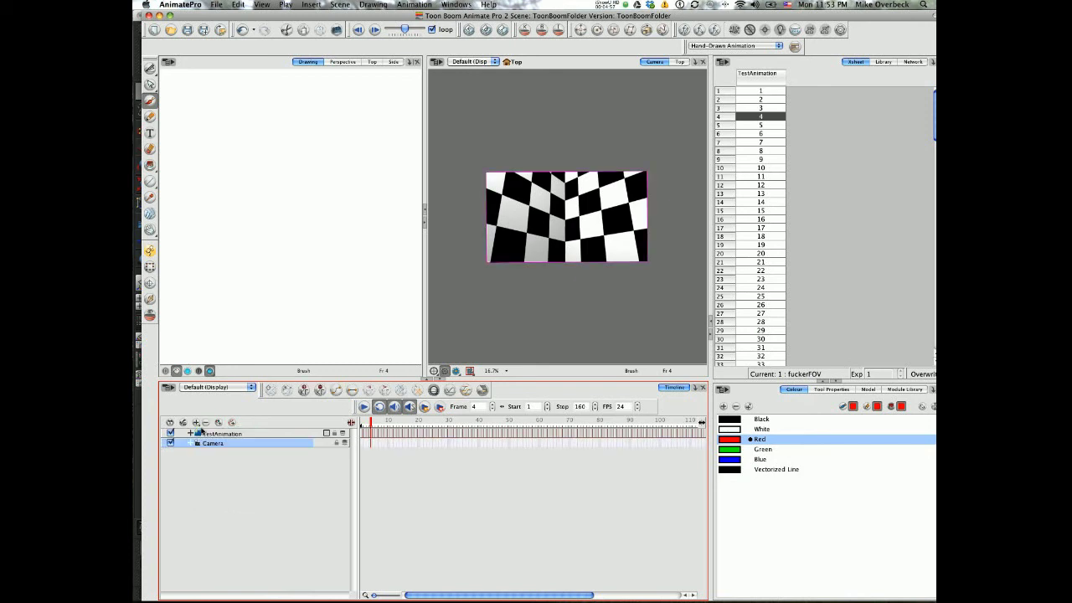
# Add a Camera-P parent peg above the Camera layer and open its properties
pyautogui.click(285, 4)
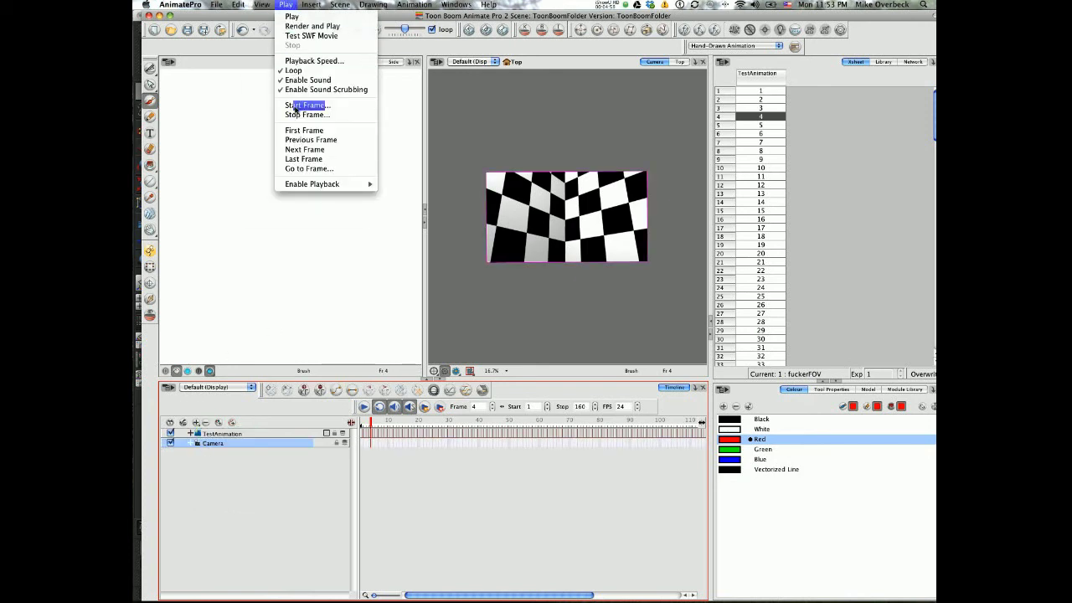
pyautogui.click(287, 5)
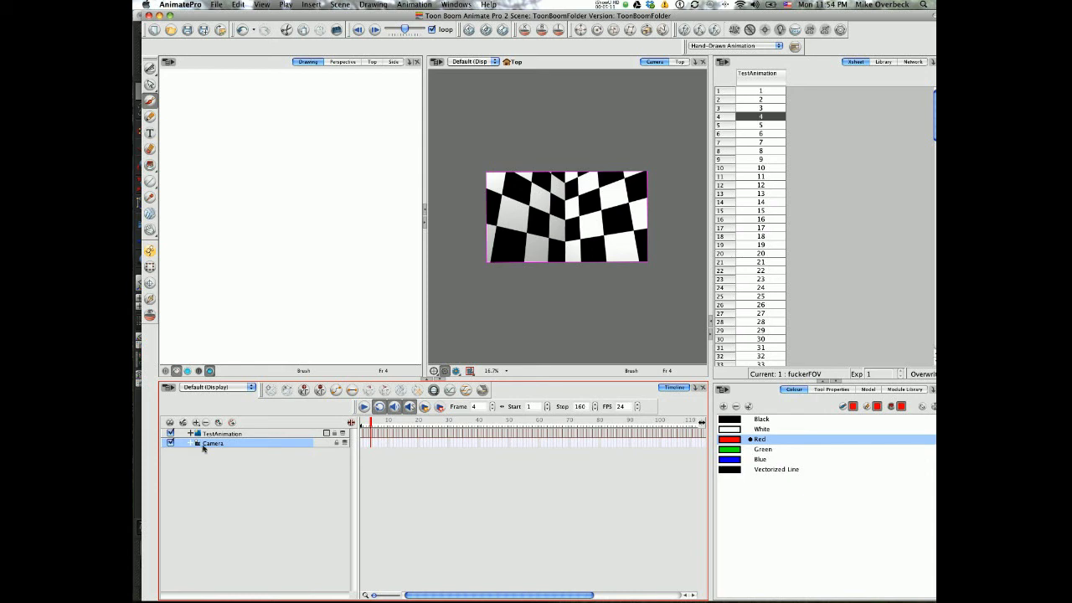
pyautogui.click(219, 422)
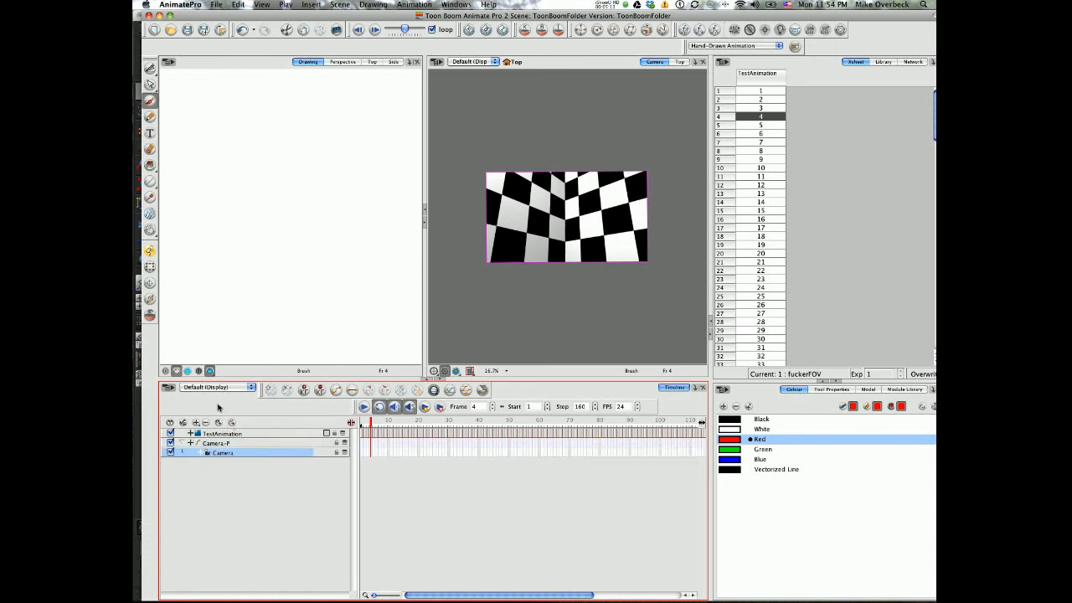
pyautogui.click(195, 443)
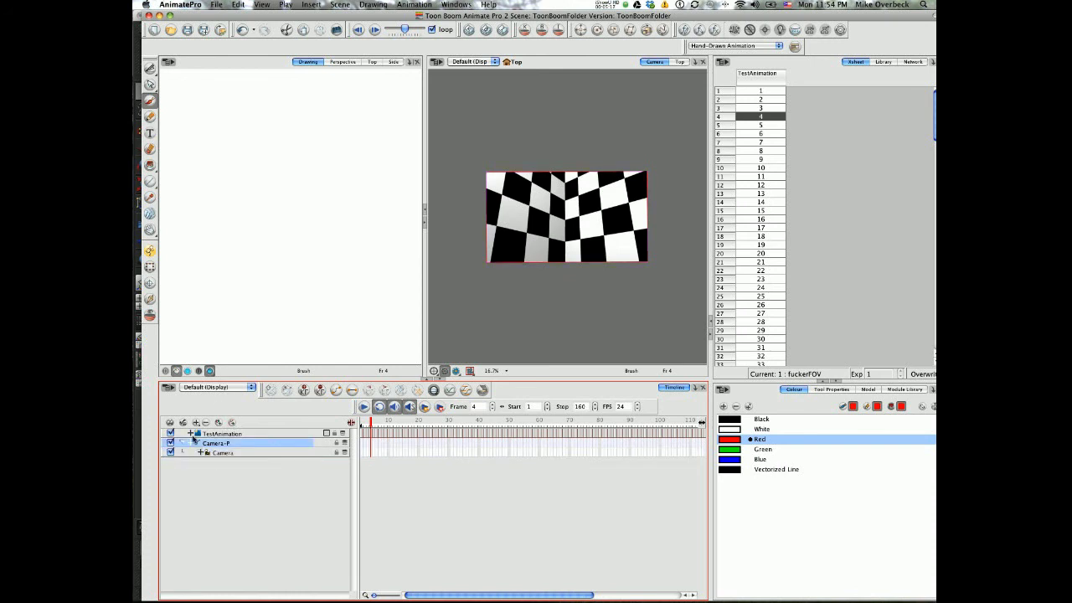
pyautogui.doubleClick(197, 444)
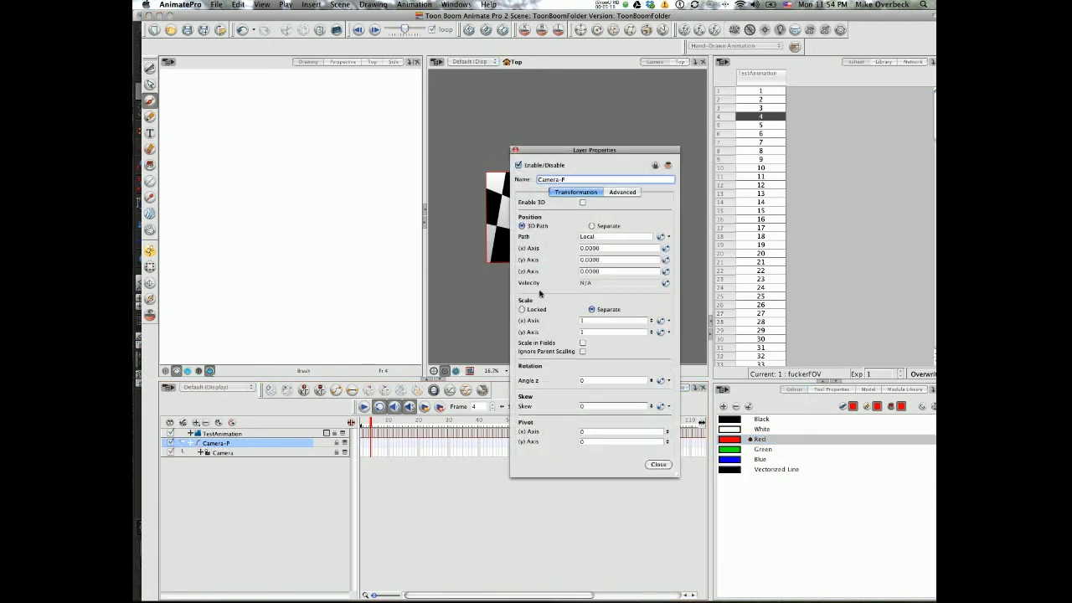
# Enable 3D and locked scale on the Camera-P peg
pyautogui.click(583, 202)
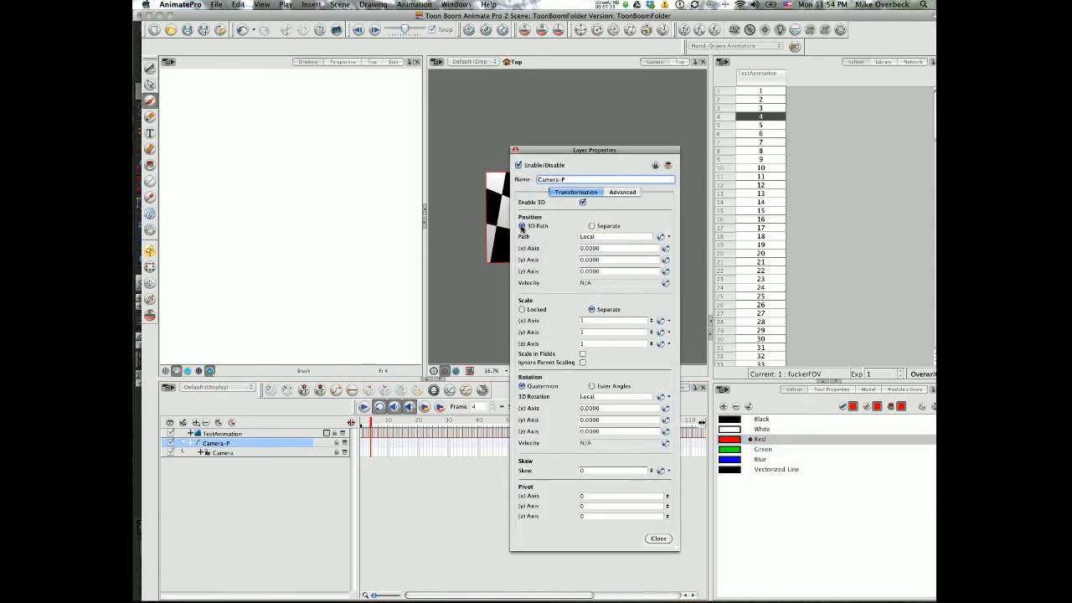
pyautogui.click(522, 309)
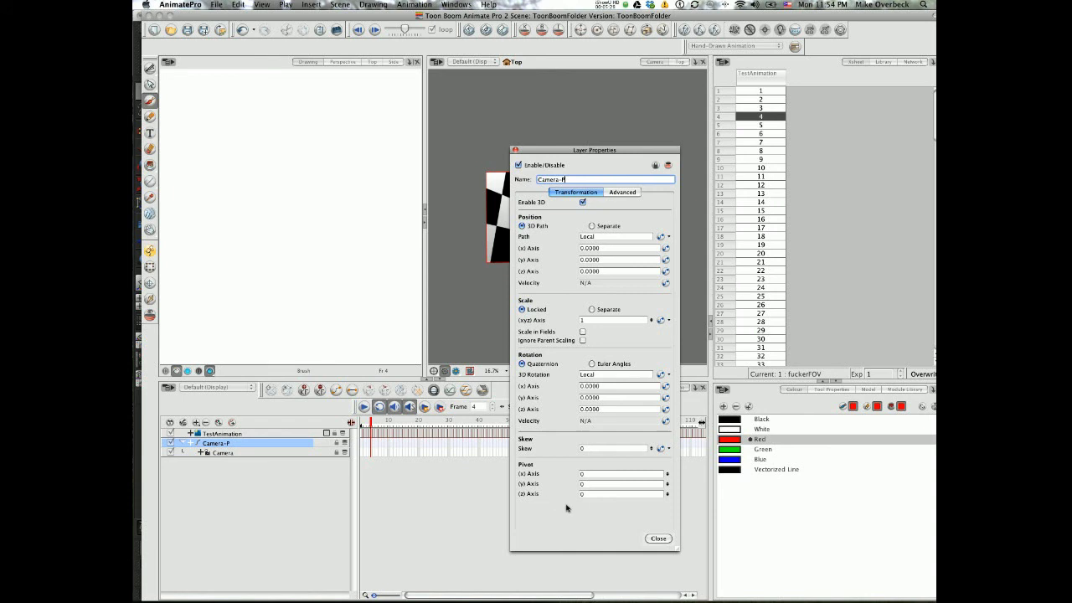
pyautogui.click(658, 538)
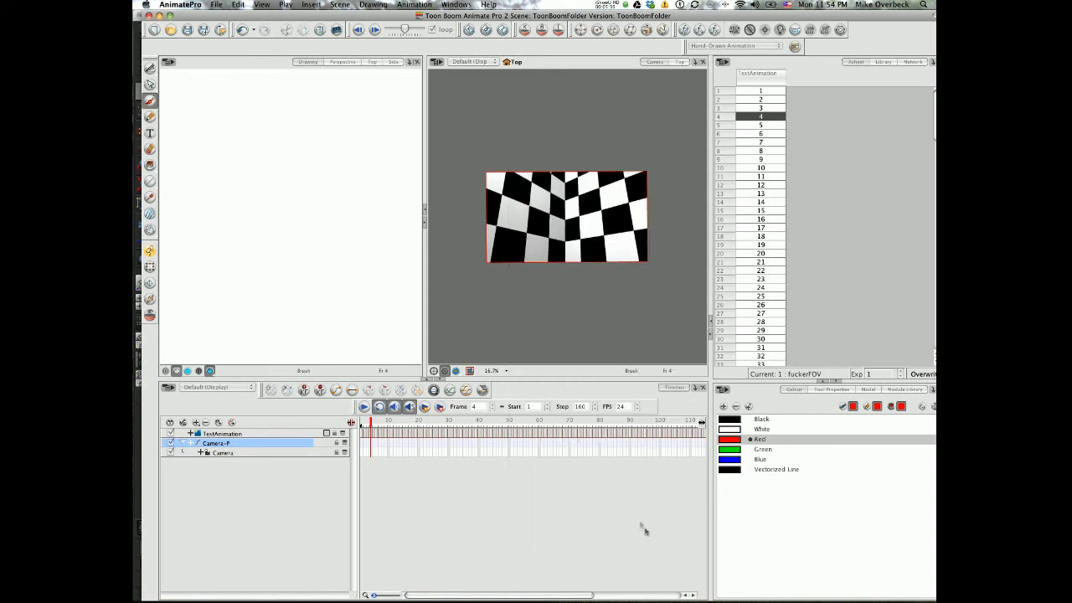
# Set the Camera layer's z-axis position from 24 F to 0
pyautogui.click(206, 452)
pyautogui.doubleClick(204, 450)
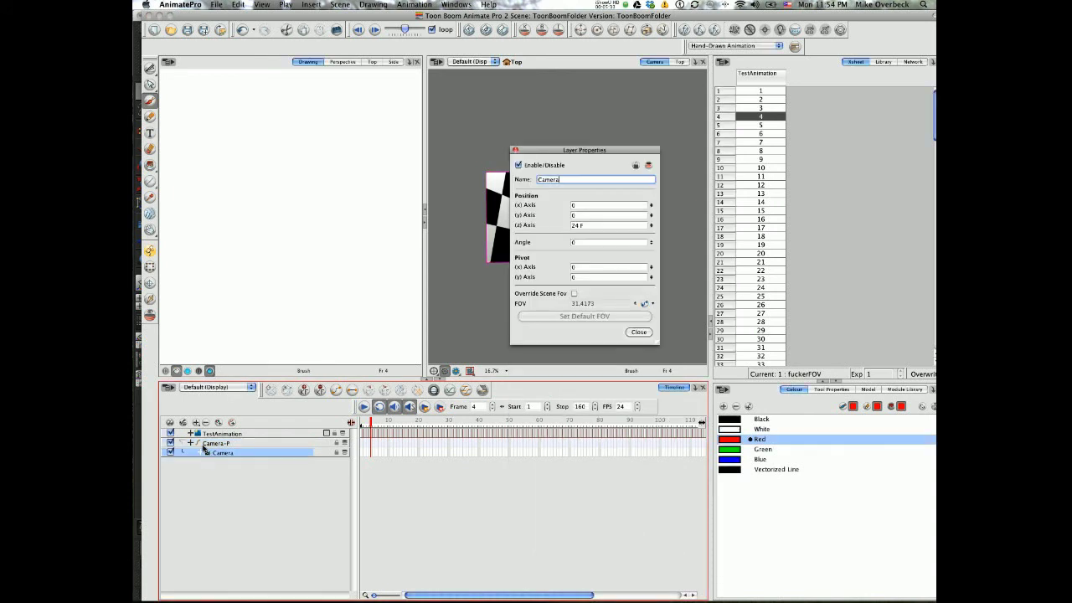
pyautogui.click(581, 226)
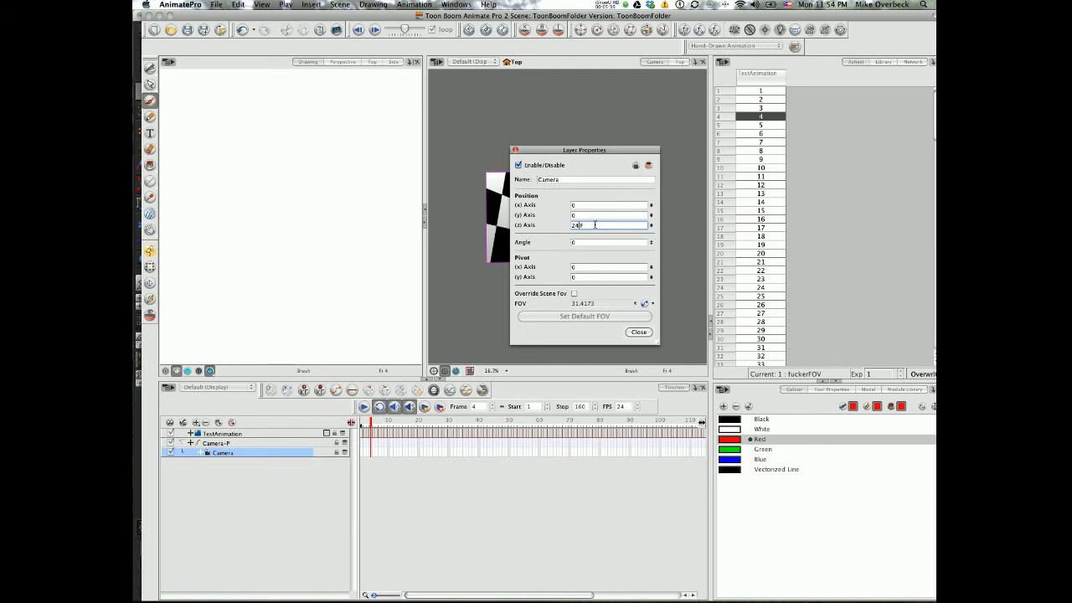
pyautogui.moveTo(595, 224); pyautogui.dragTo(571, 225)
pyautogui.click(639, 333)
pyautogui.click(681, 63)
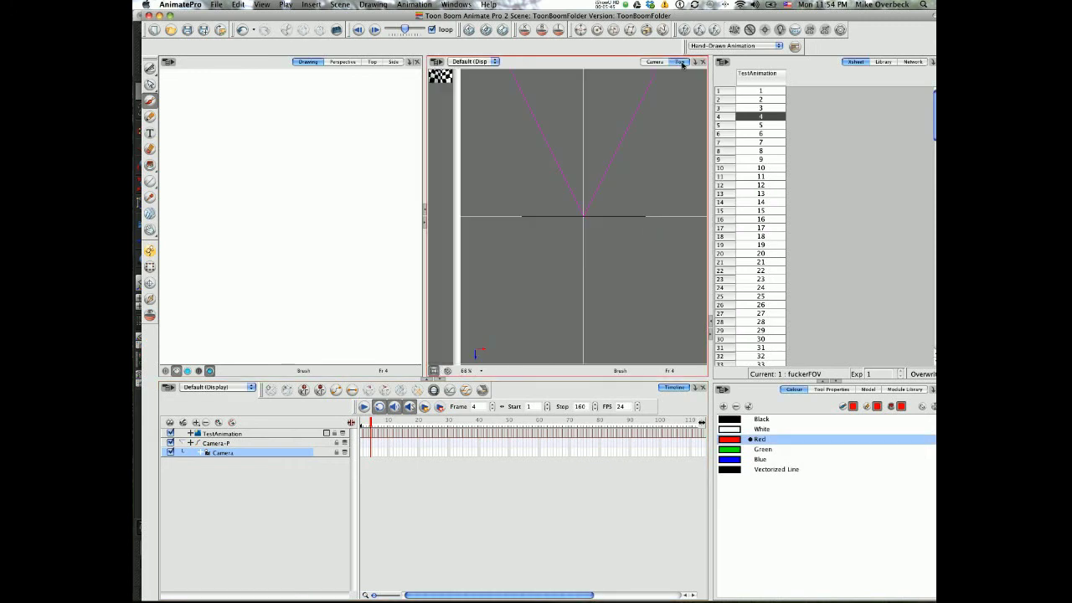
# With the Translate tool, select Camera-P and Camera to check they sit at the origin
pyautogui.click(216, 454)
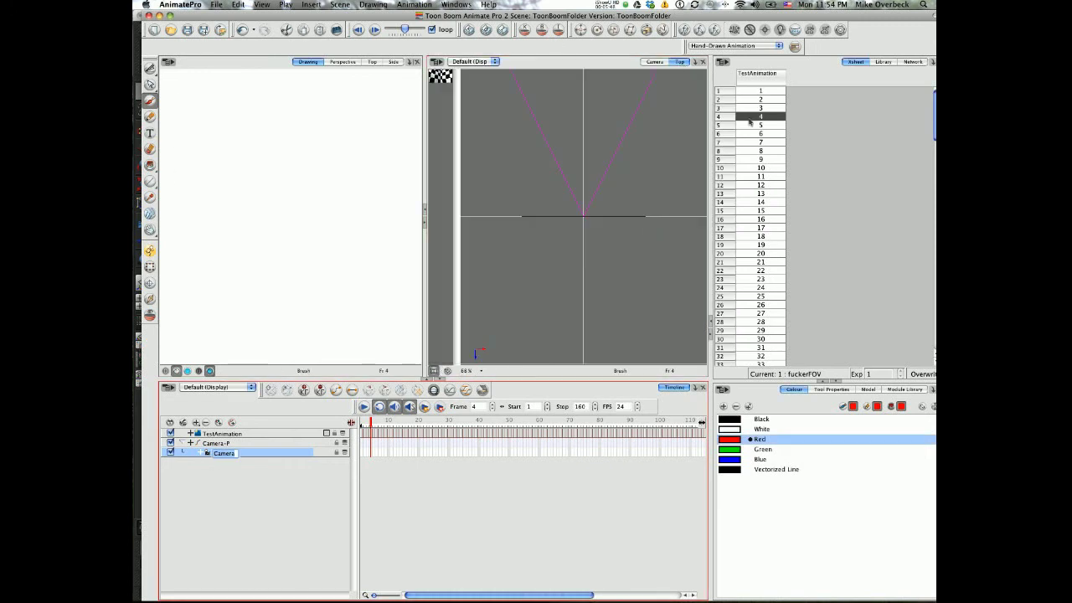
pyautogui.click(580, 30)
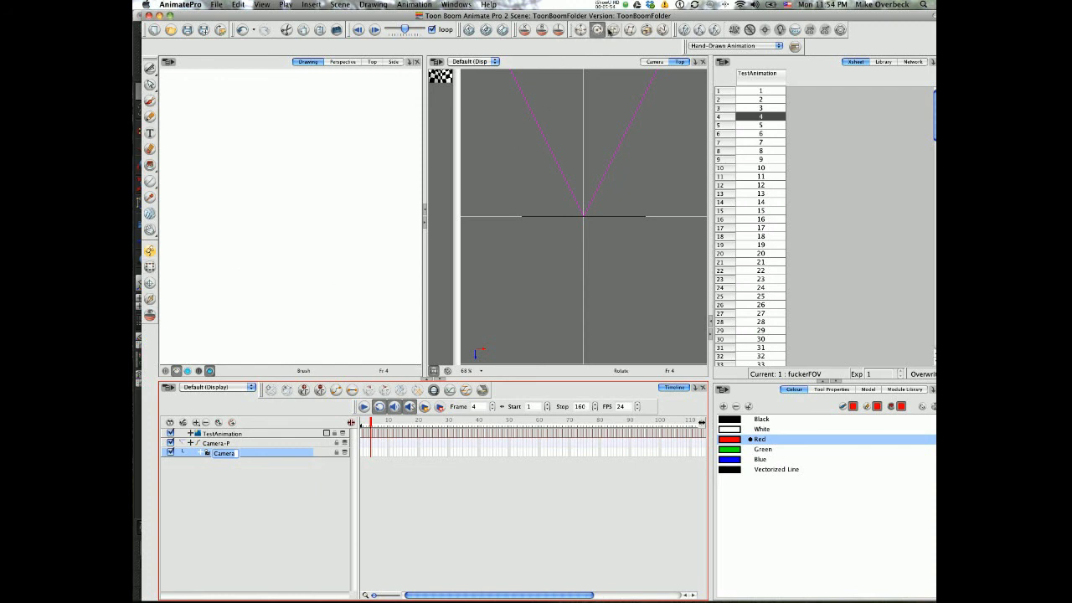
pyautogui.click(221, 453)
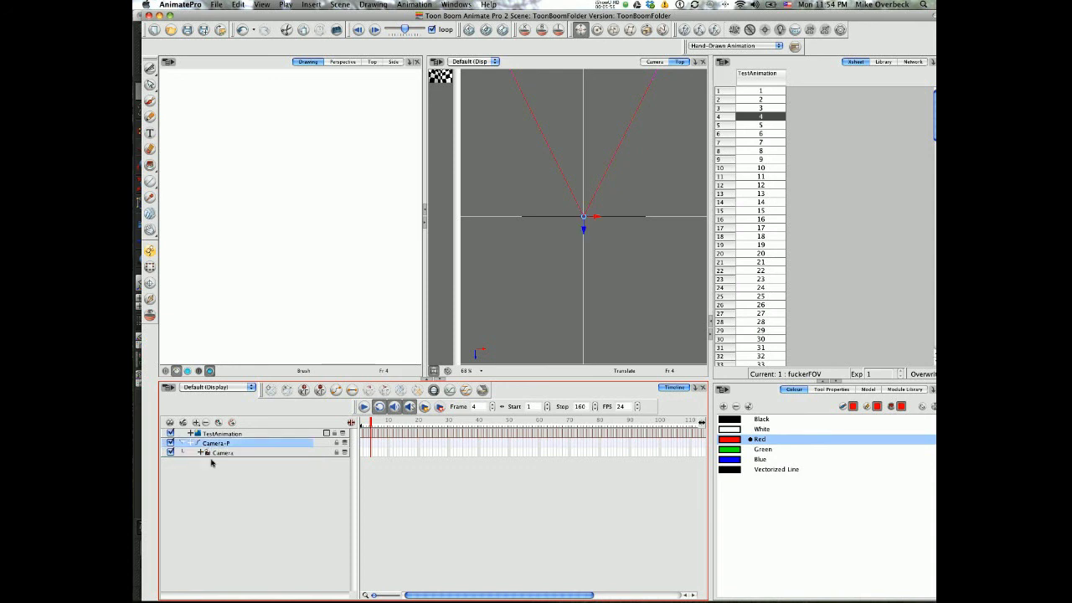
pyautogui.click(171, 424)
pyautogui.click(208, 453)
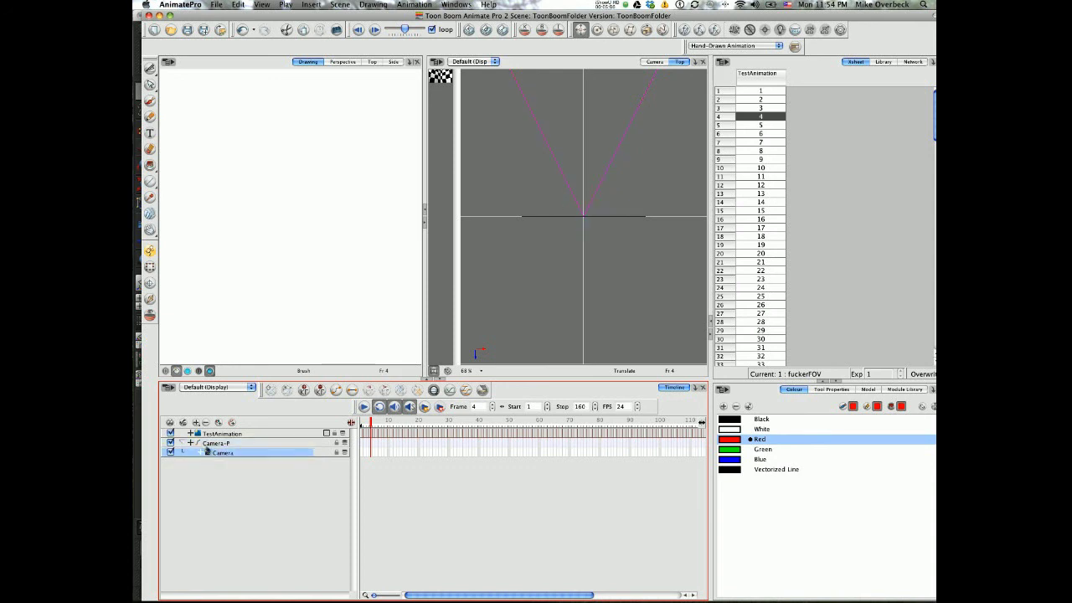